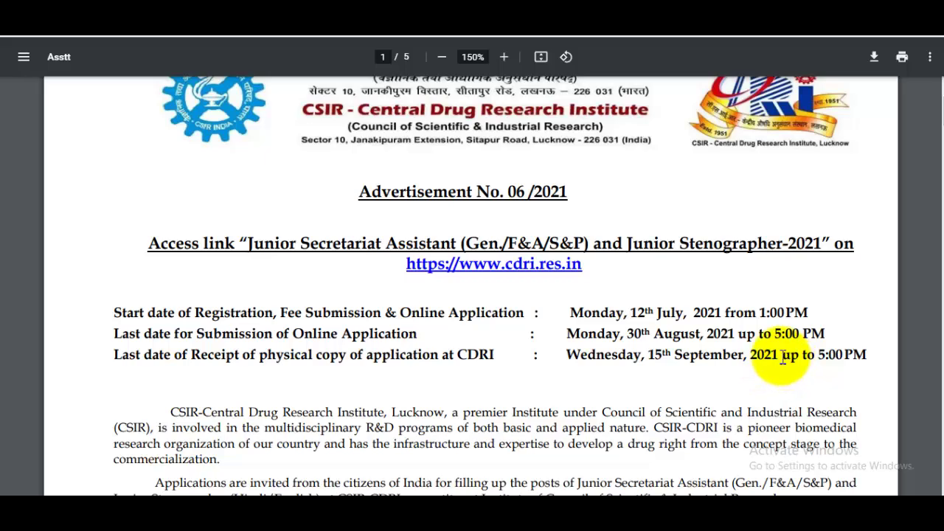
Step: Scroll into the Details of Posts table, highlighting post A's reservation split and 2/XII qualification
scroll(701, 360, down, 5)
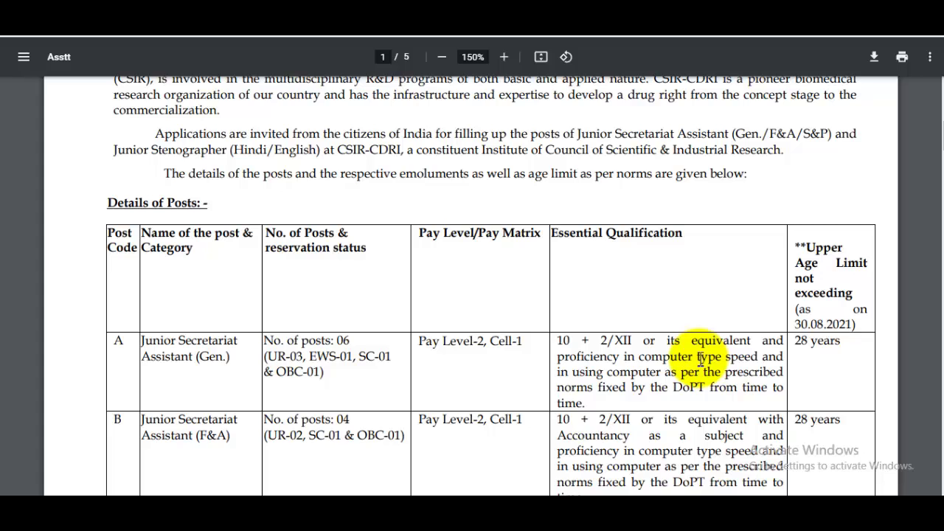
scroll(701, 360, down, 1)
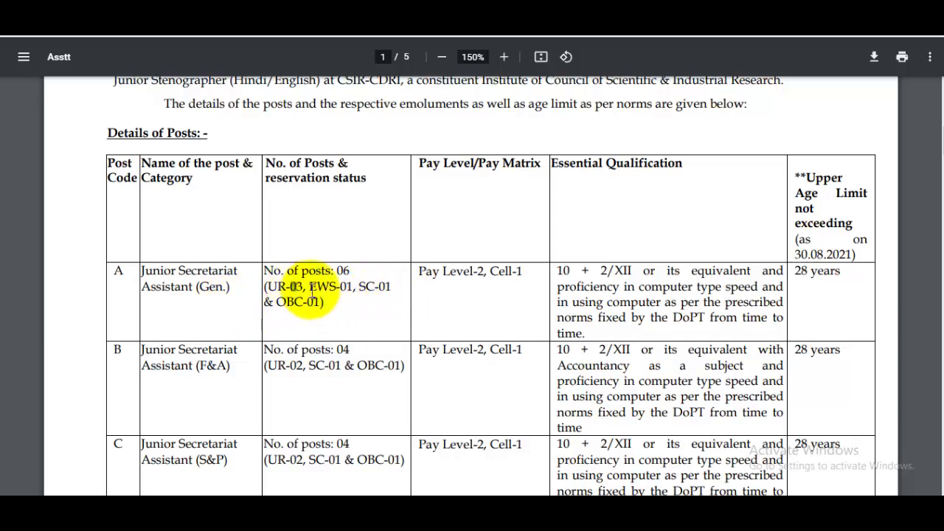
drag(290, 287, 338, 289)
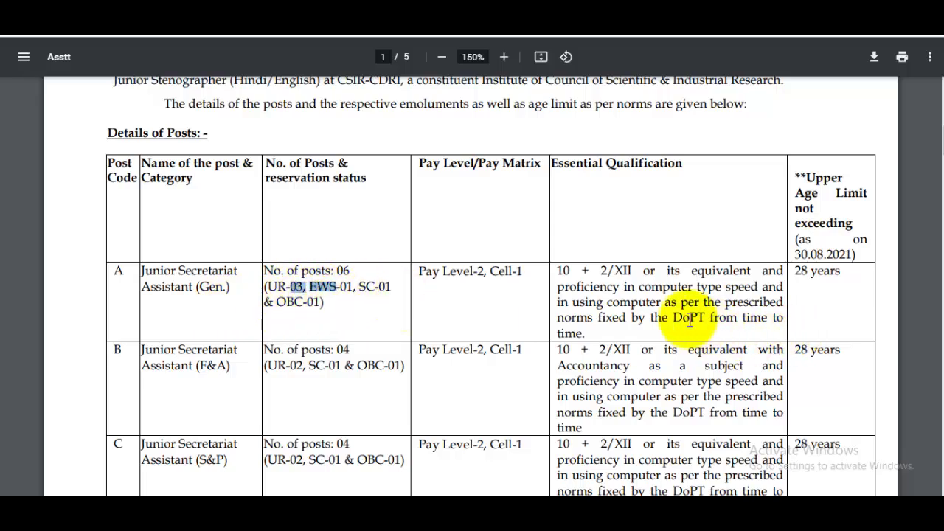
drag(601, 273, 677, 273)
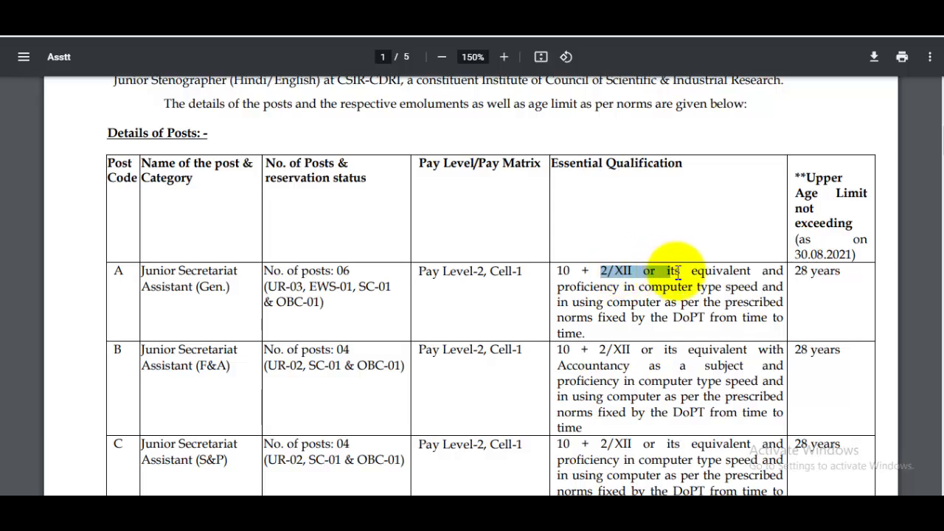
click(741, 292)
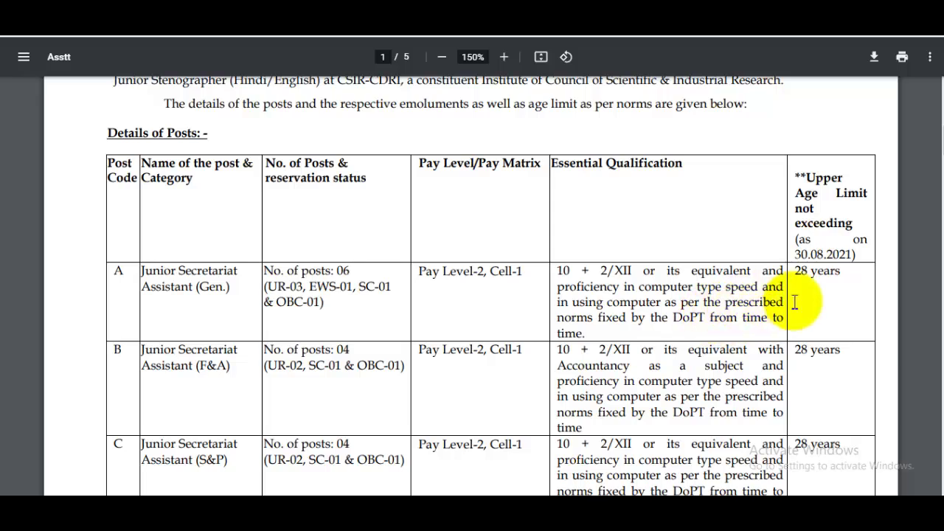
drag(794, 275, 842, 274)
Step: Highlight post A's DoPT norms wording and continue down to page 2's Norms for Skill Test
scroll(520, 273, down, 2)
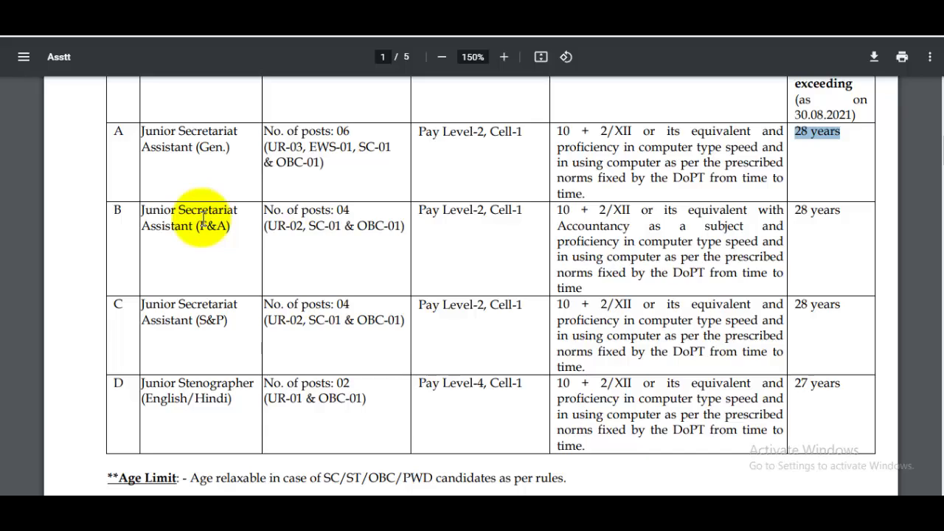
scroll(701, 280, up, 1)
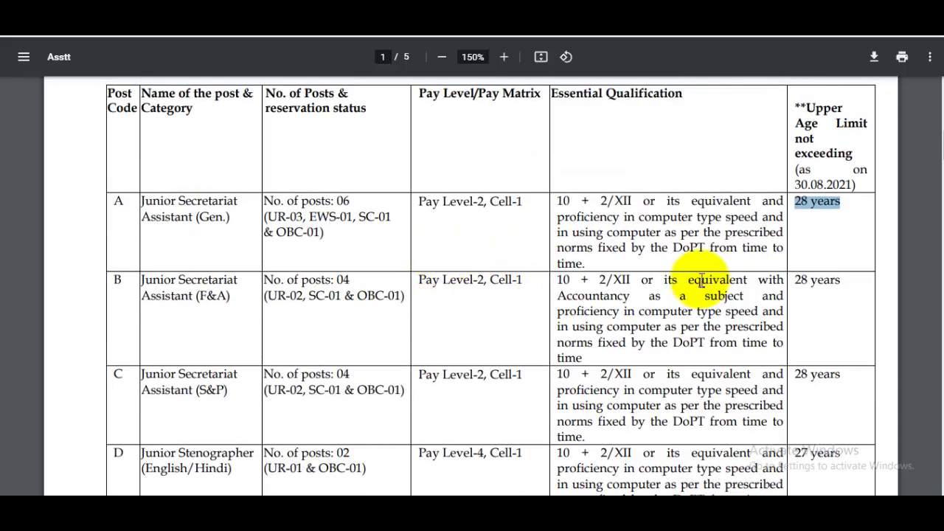
drag(651, 251, 735, 262)
scroll(735, 262, down, 3)
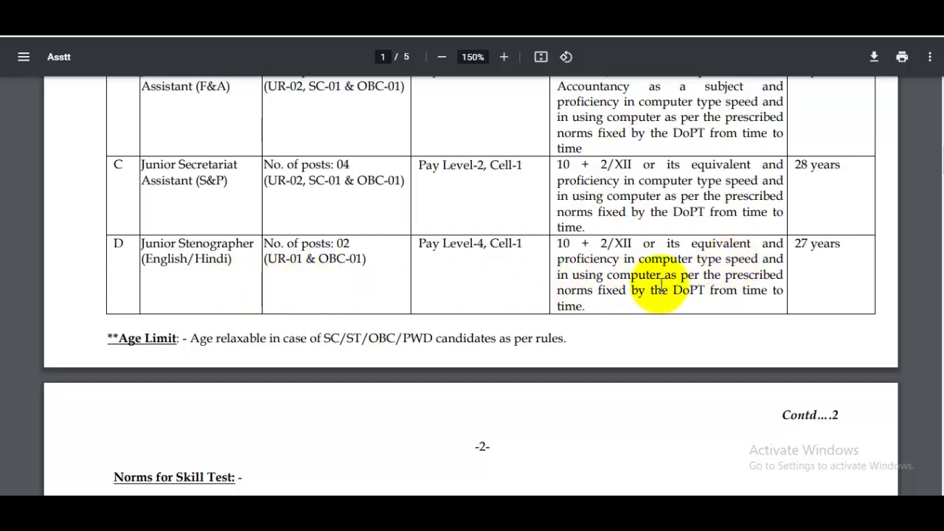
scroll(697, 283, down, 5)
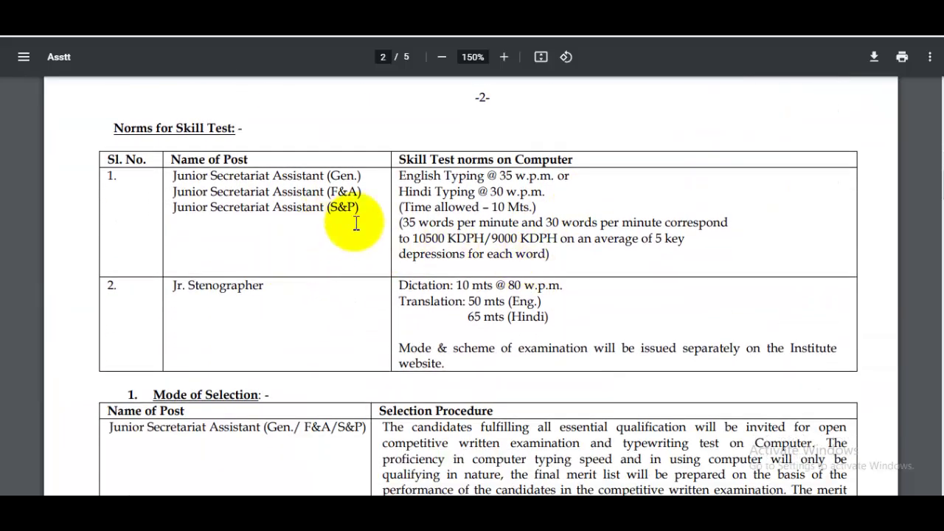
Step: Highlight the assistant posts' skill test details and read through the selection and exam sections
drag(320, 207, 500, 284)
click(487, 290)
scroll(486, 290, down, 3)
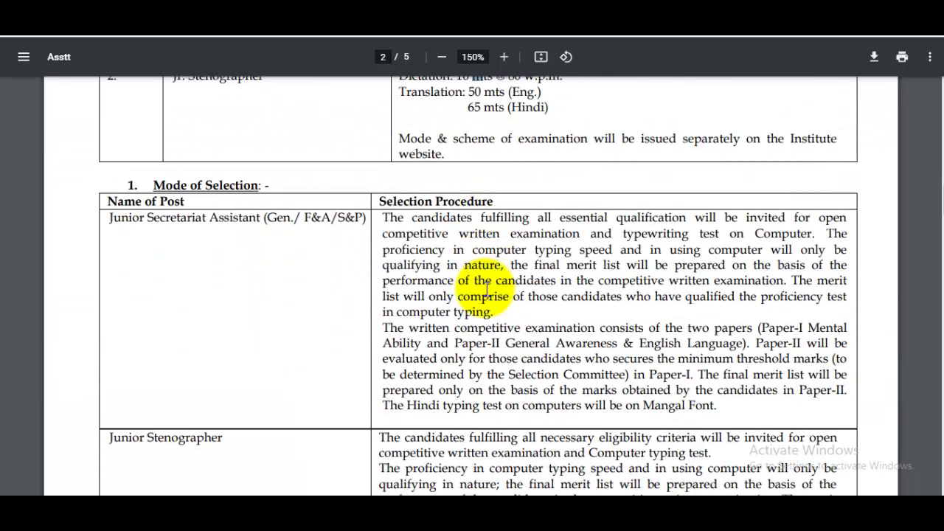
scroll(596, 282, down, 5)
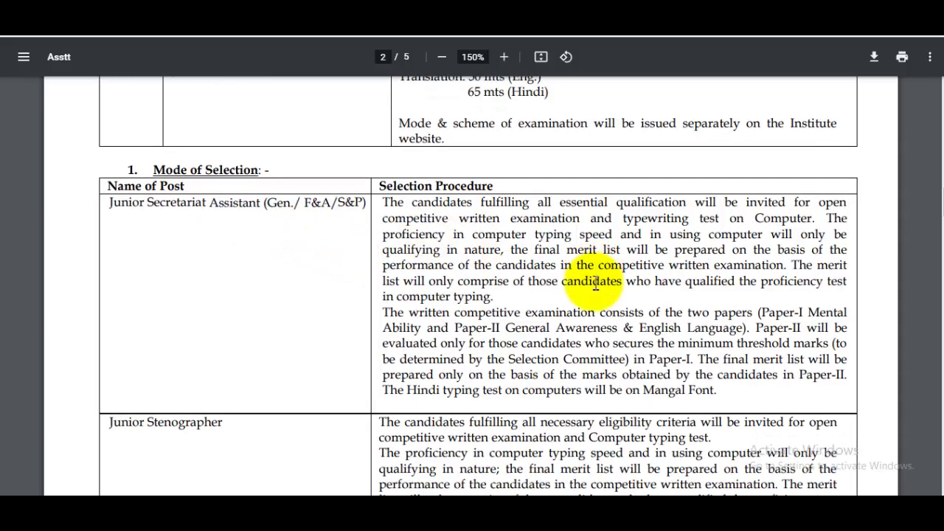
scroll(596, 283, down, 1)
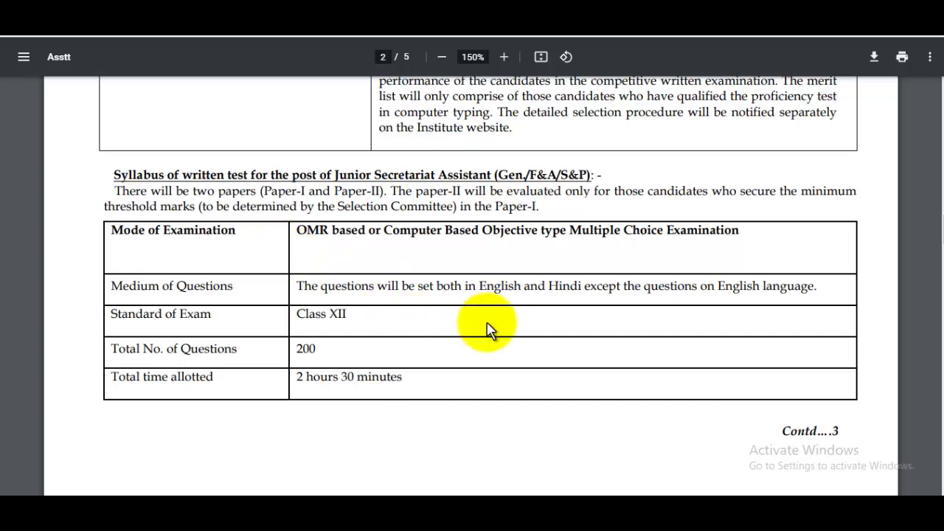
scroll(506, 329, down, 18)
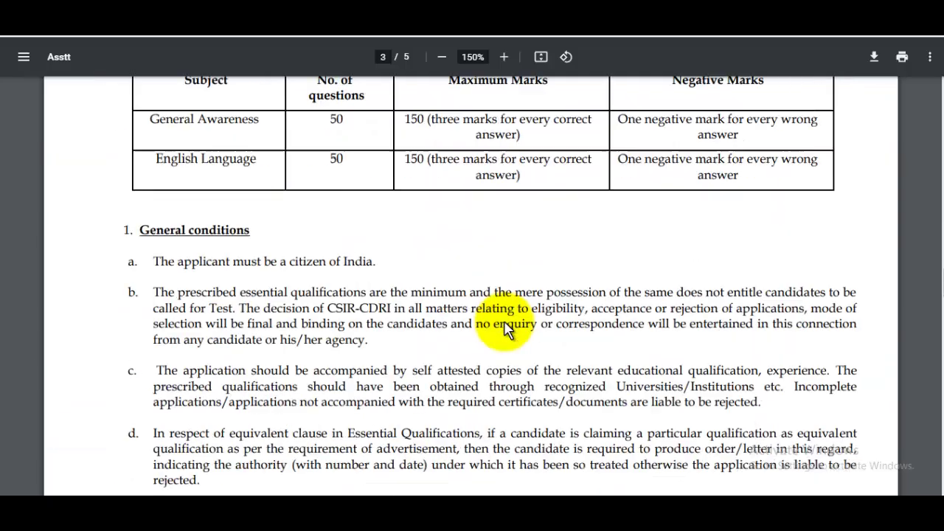
scroll(613, 320, down, 1)
Step: Return to the top of the advertisement and switch to the recruitment portal tab
scroll(613, 317, up, 20)
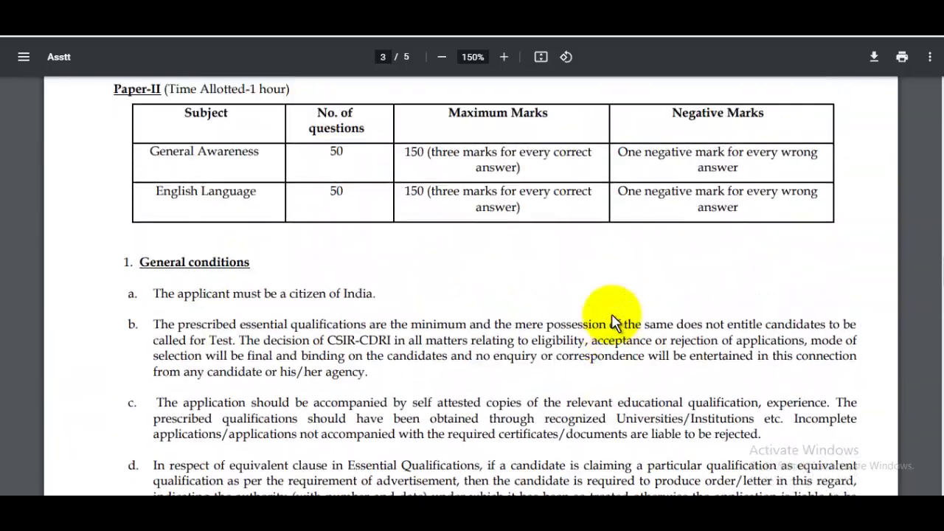
scroll(615, 315, up, 20)
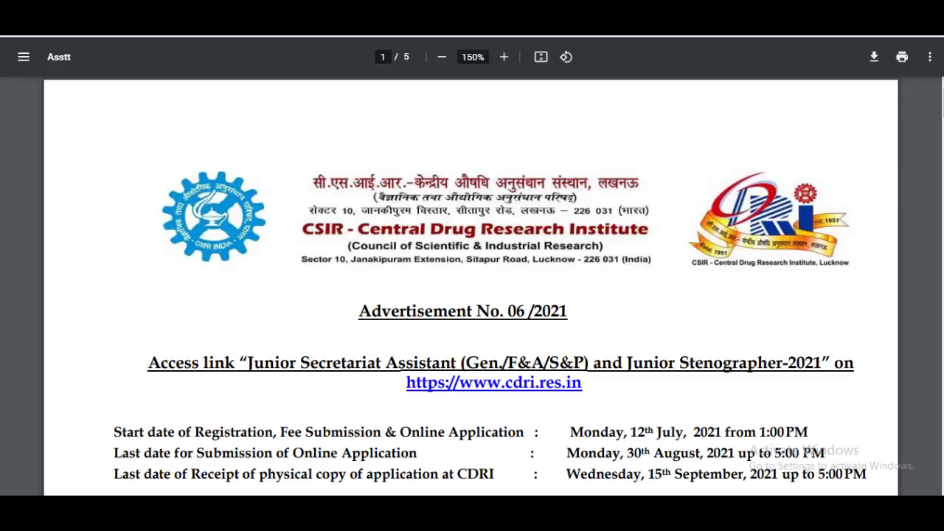
key(ctrl+Tab)
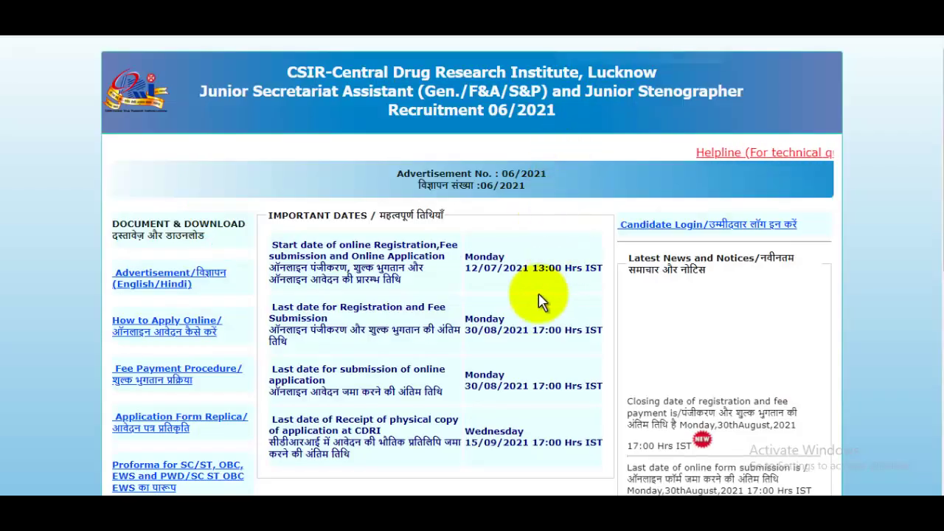
Step: Zoom the portal to 110% and start Step-1 Registration, accepting the confirmation notice
key(ctrl+plus)
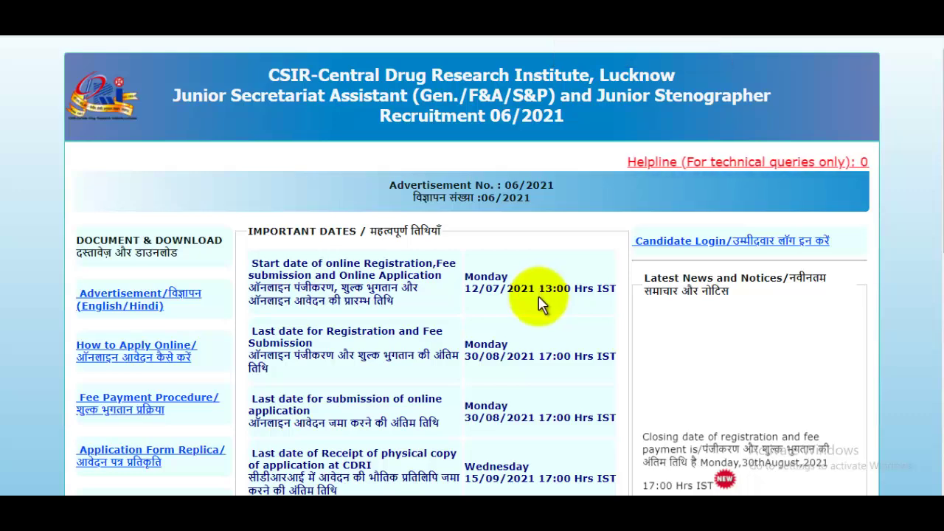
scroll(538, 314, down, 2)
scroll(574, 214, down, 4)
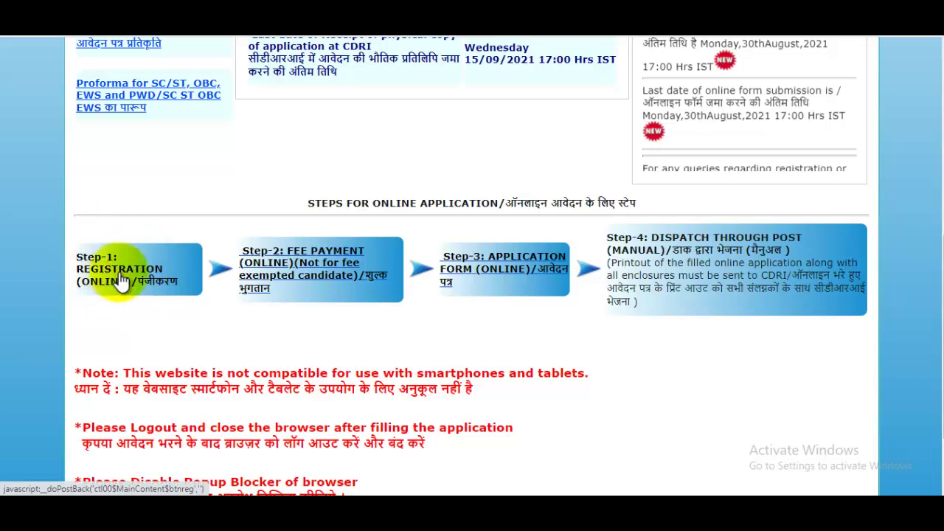
click(475, 269)
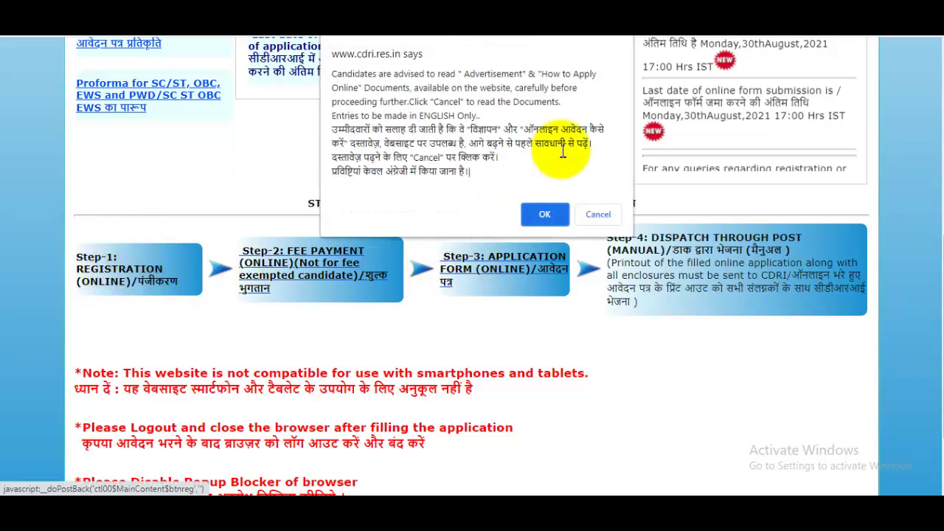
click(545, 215)
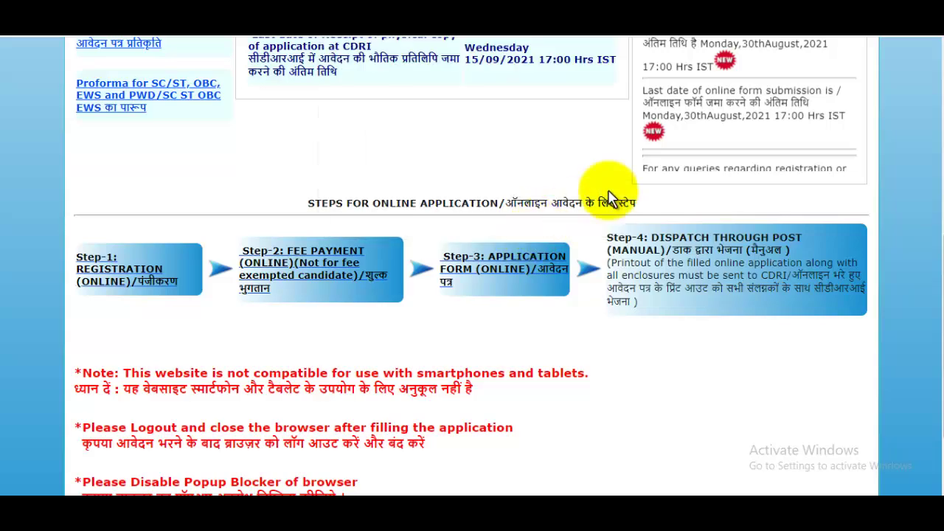
scroll(612, 280, down, 1)
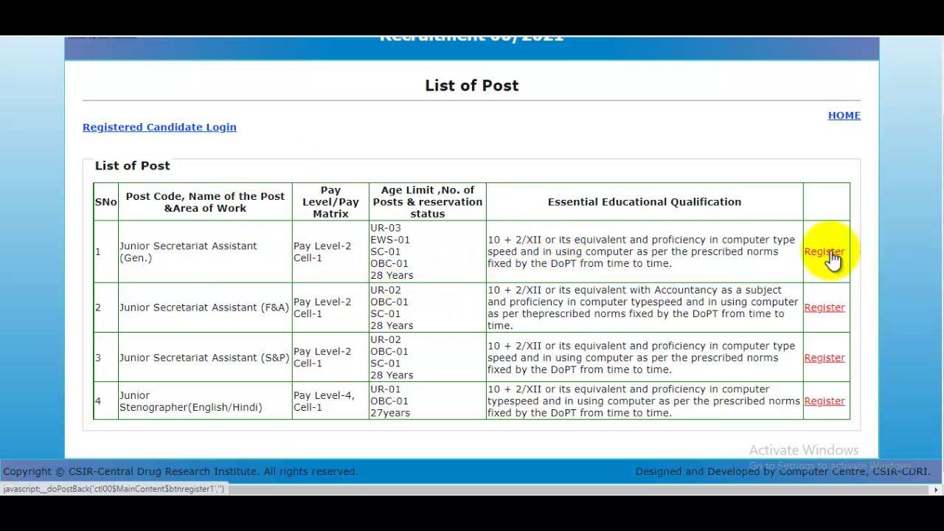
Step: Register for Junior Secretariat Assistant (Gen.), zoom the form to 125%, and set title Mr
click(826, 253)
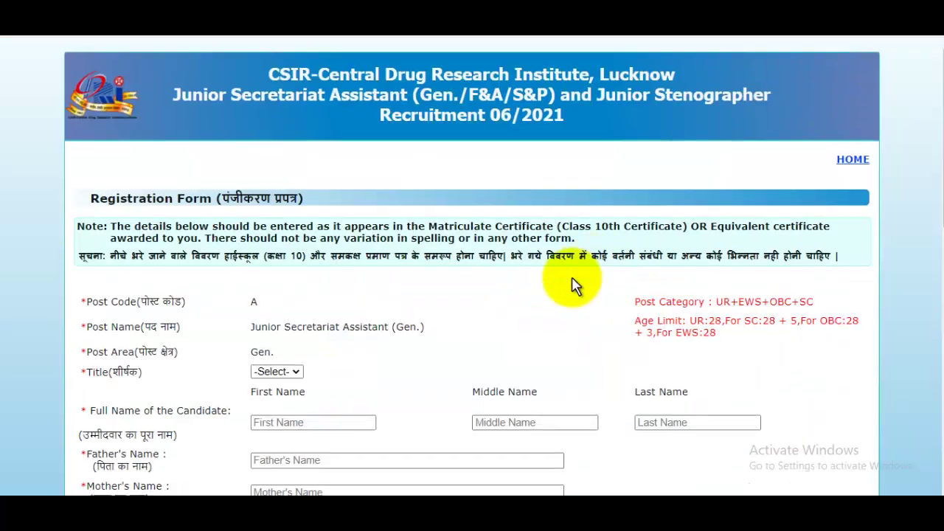
scroll(572, 282, down, 5)
scroll(572, 288, up, 5)
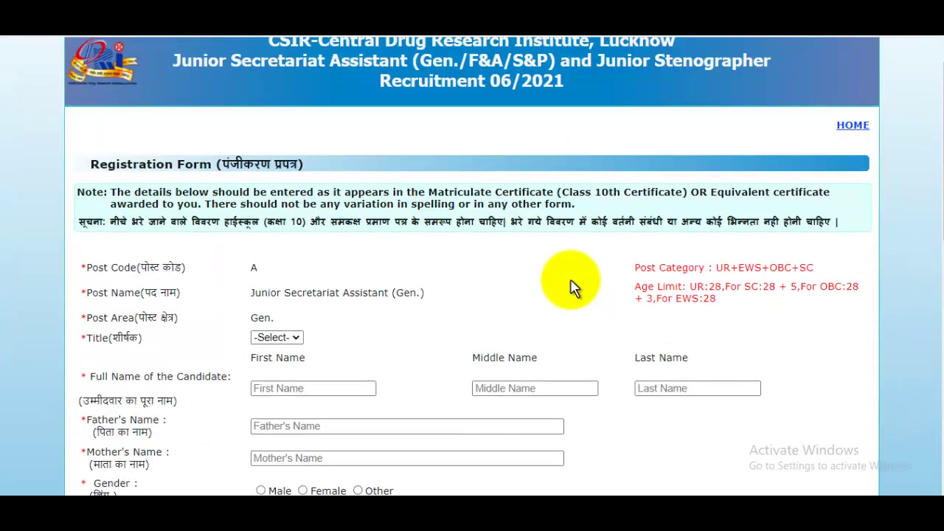
key(ctrl+plus)
key(ctrl+plus)
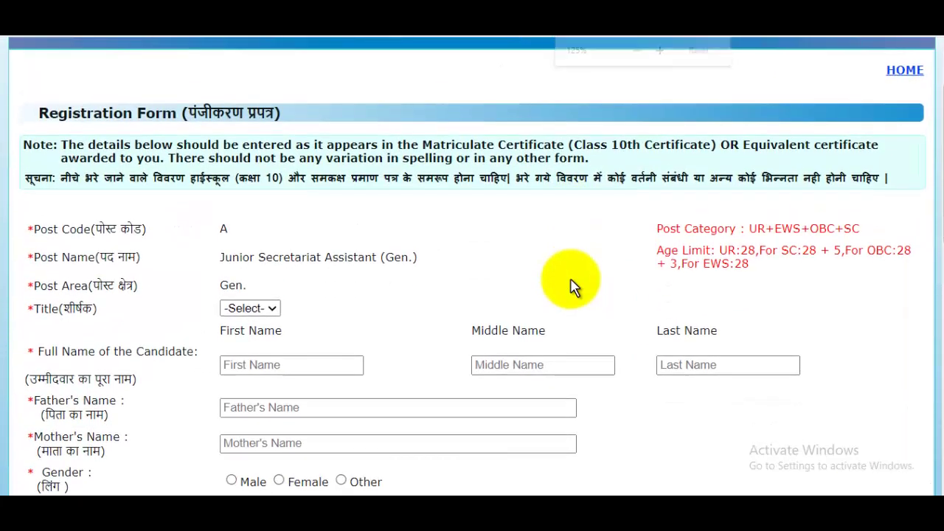
click(250, 310)
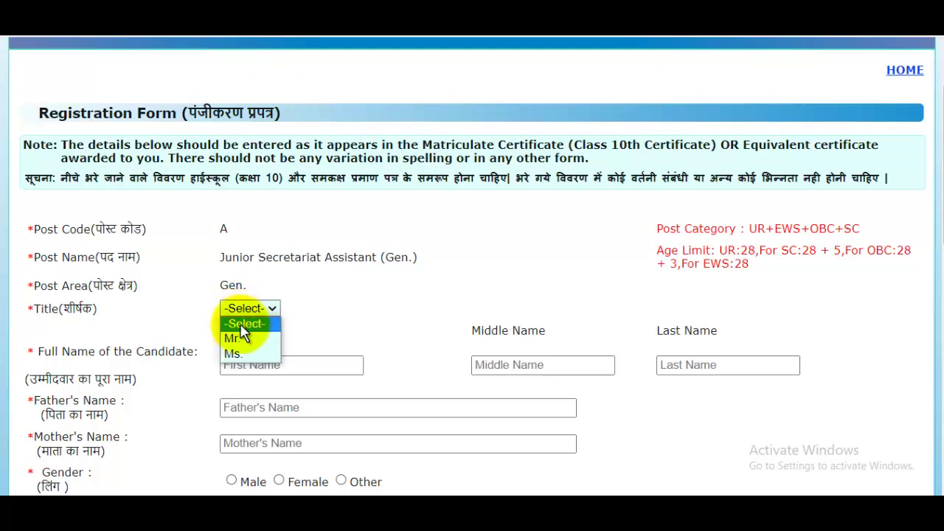
click(240, 337)
Step: Enter the candidate's first, middle, last, father's and mother's names, and select Male gender
scroll(368, 279, down, 1)
click(279, 293)
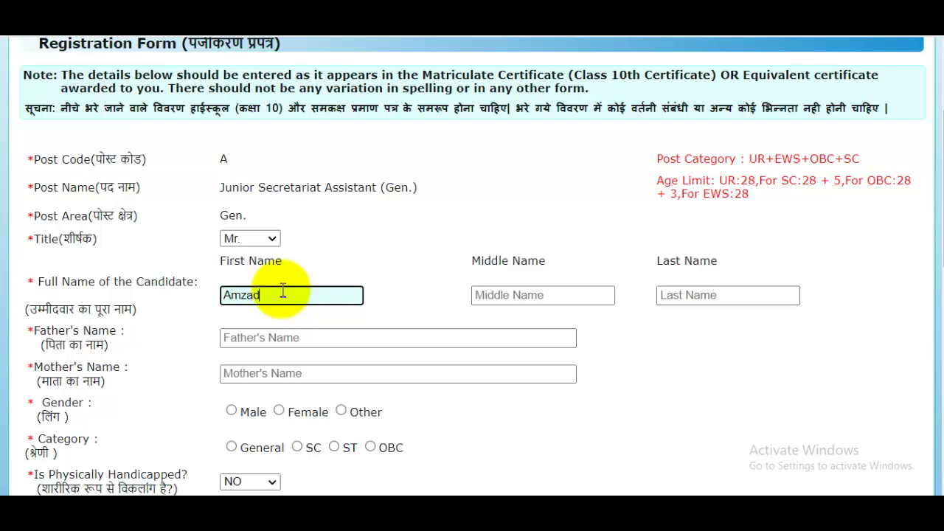
click(526, 301)
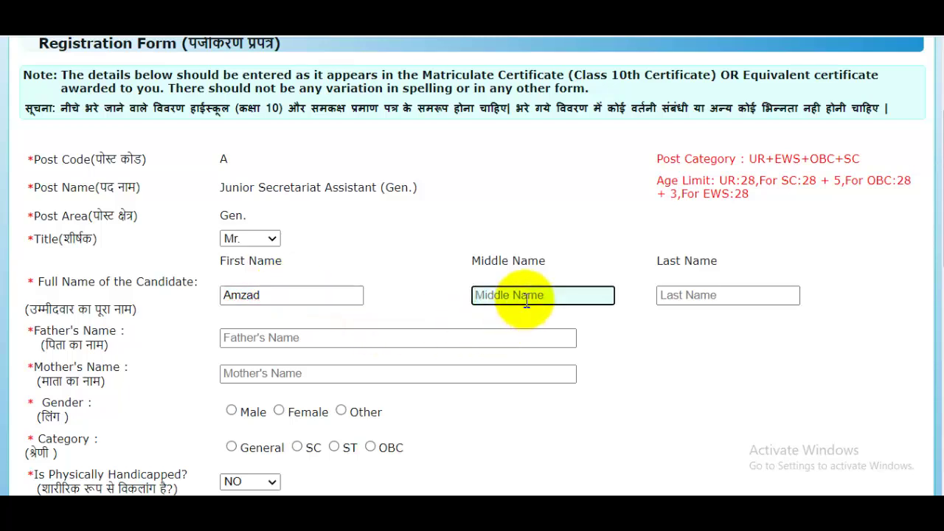
click(730, 297)
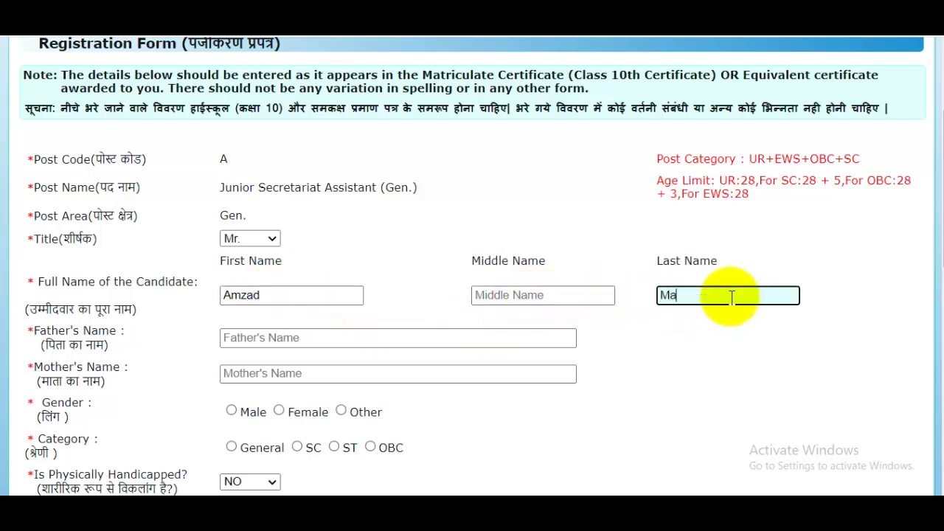
scroll(332, 193, down, 2)
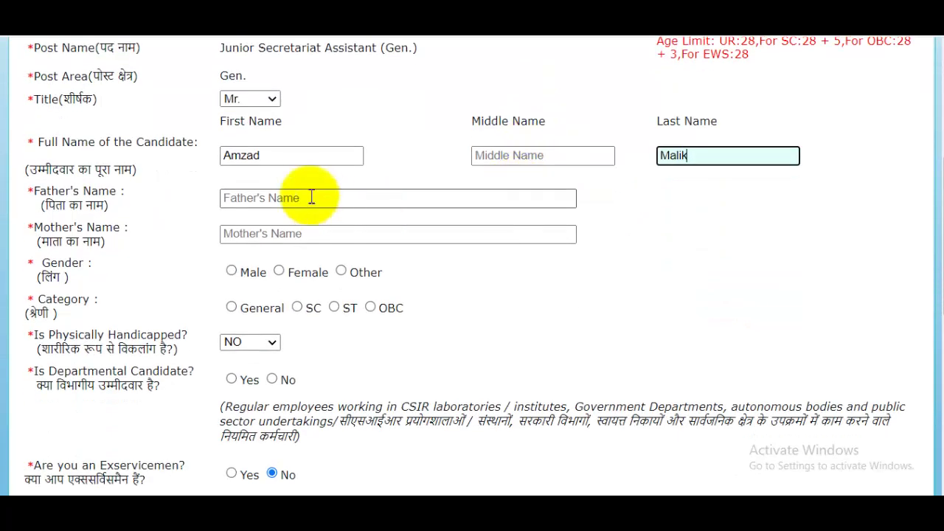
click(269, 206)
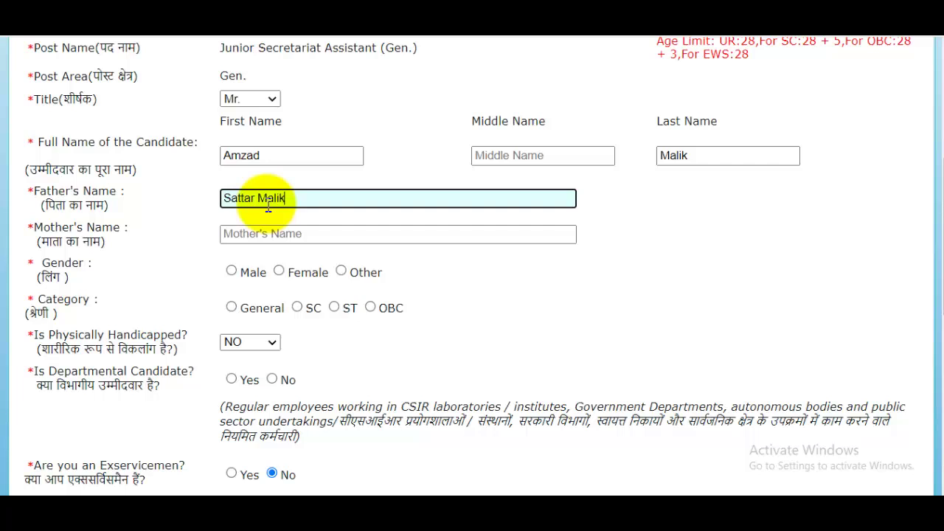
click(266, 230)
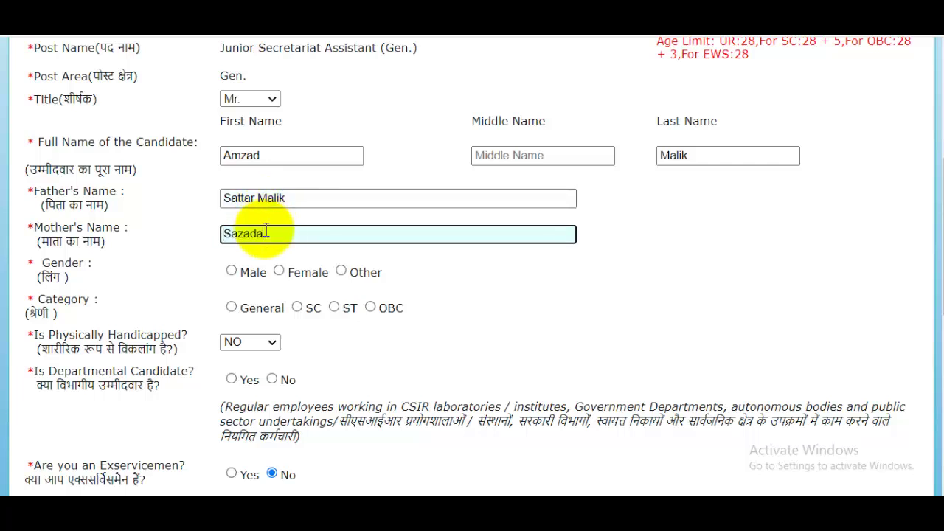
click(231, 271)
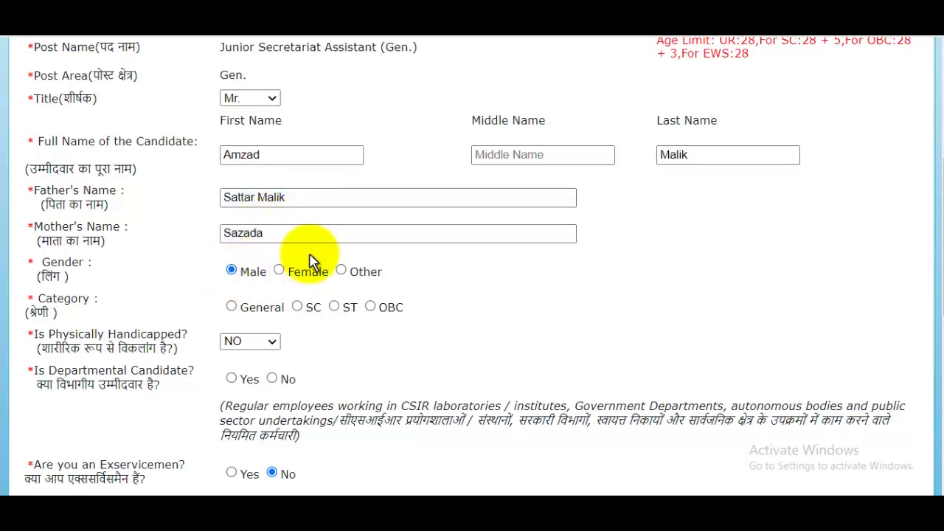
scroll(310, 262, down, 1)
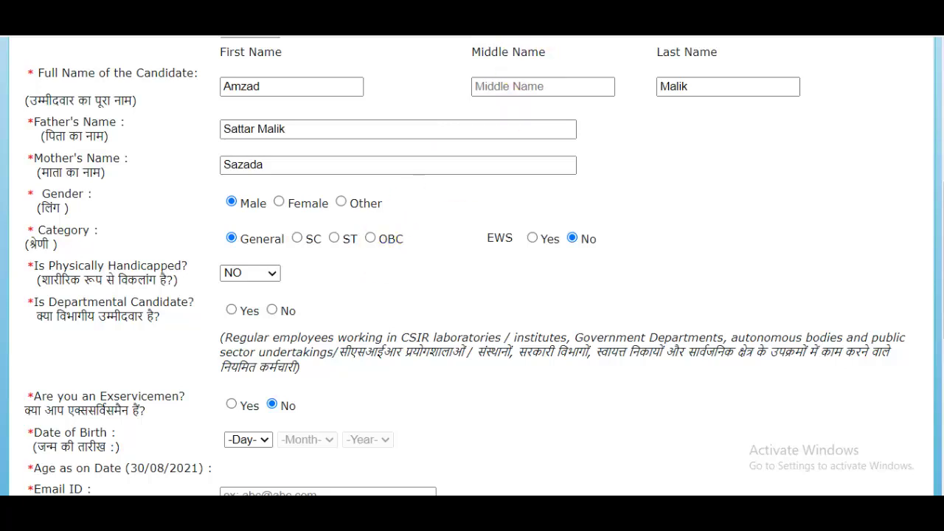
Step: Check the advert PDF, then set Physically Handicapped to NO and Departmental Candidate to No
key(ctrl+Tab)
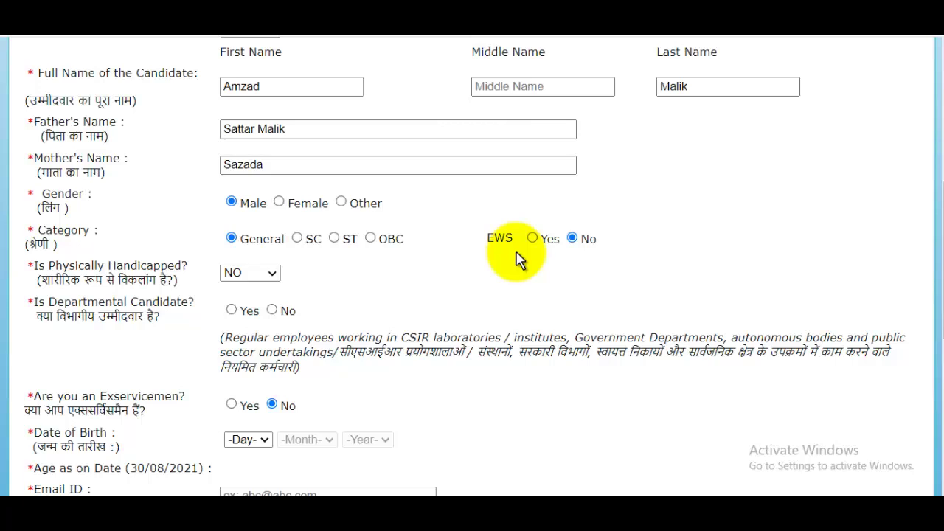
scroll(365, 269, down, 1)
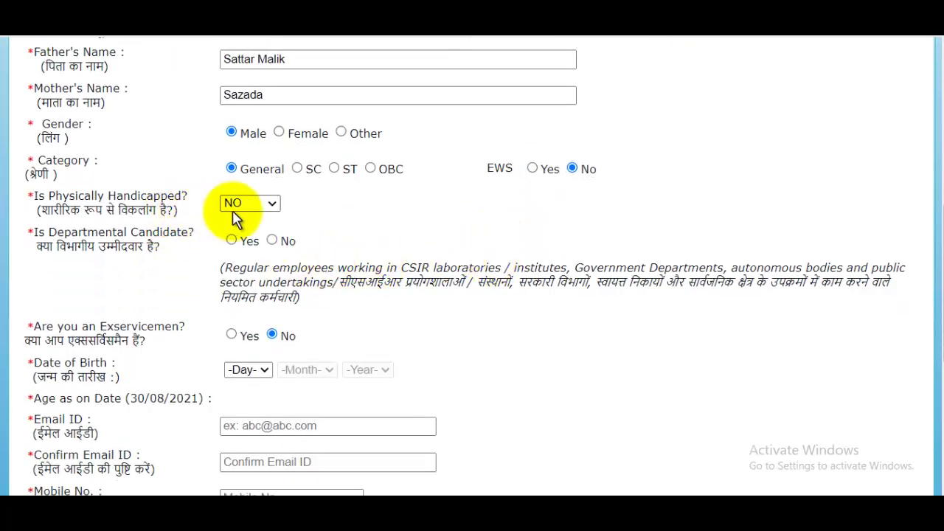
click(254, 208)
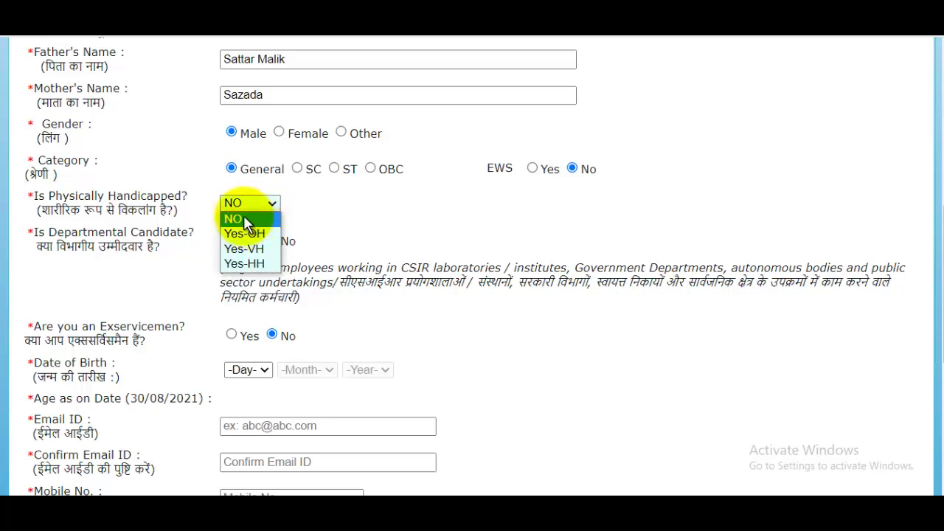
click(245, 218)
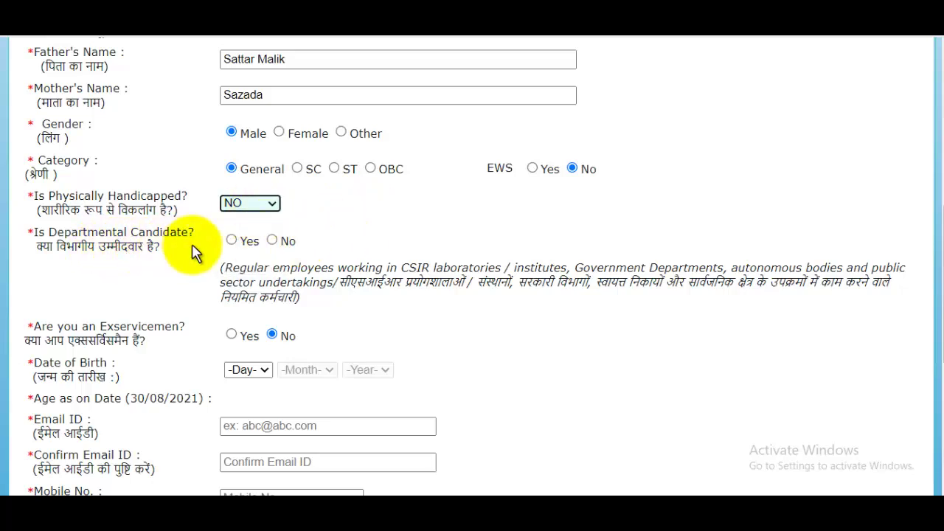
click(270, 243)
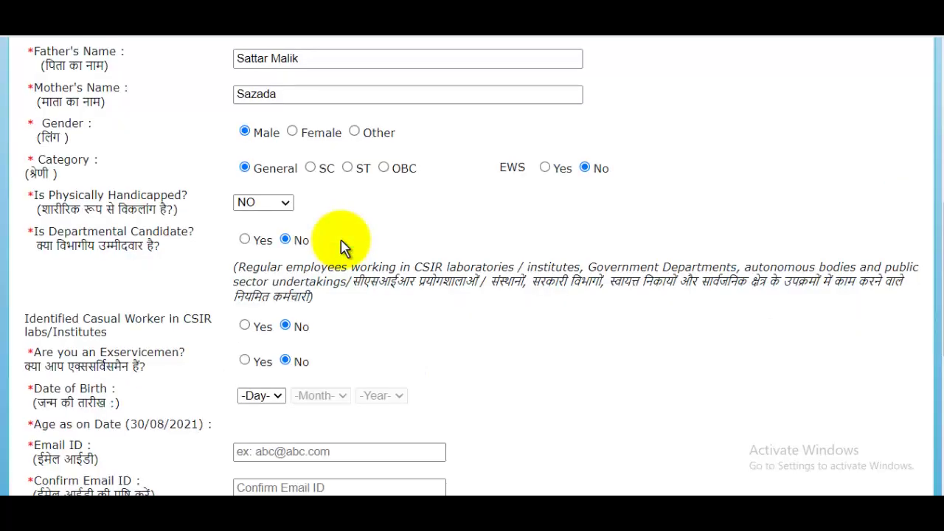
scroll(325, 254, down, 2)
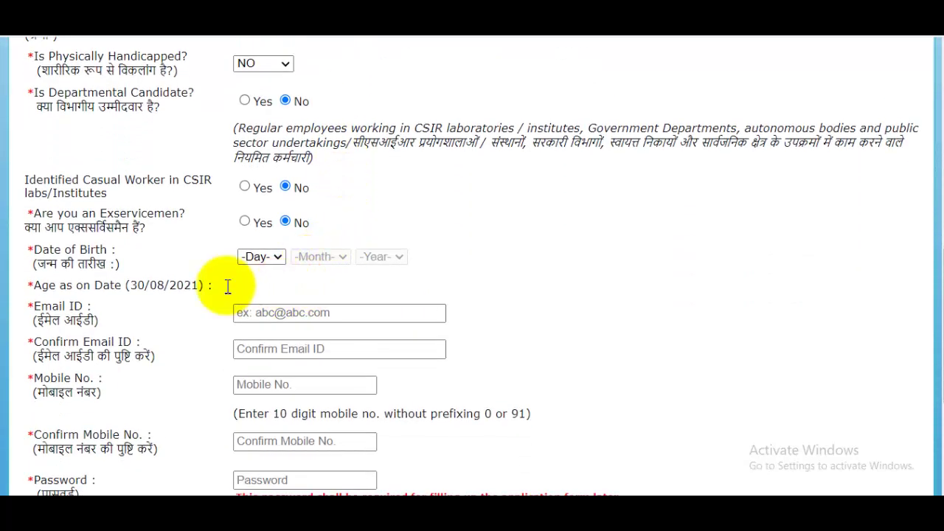
click(267, 257)
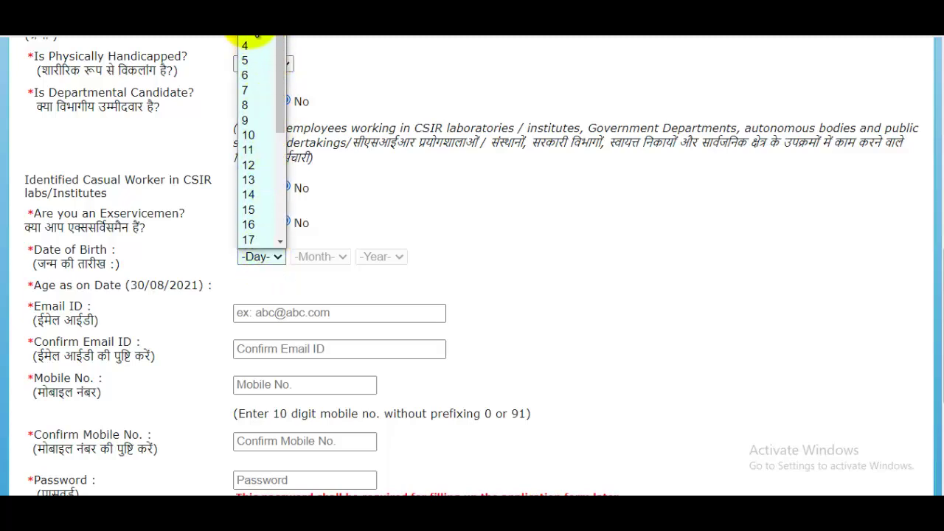
click(248, 16)
click(321, 256)
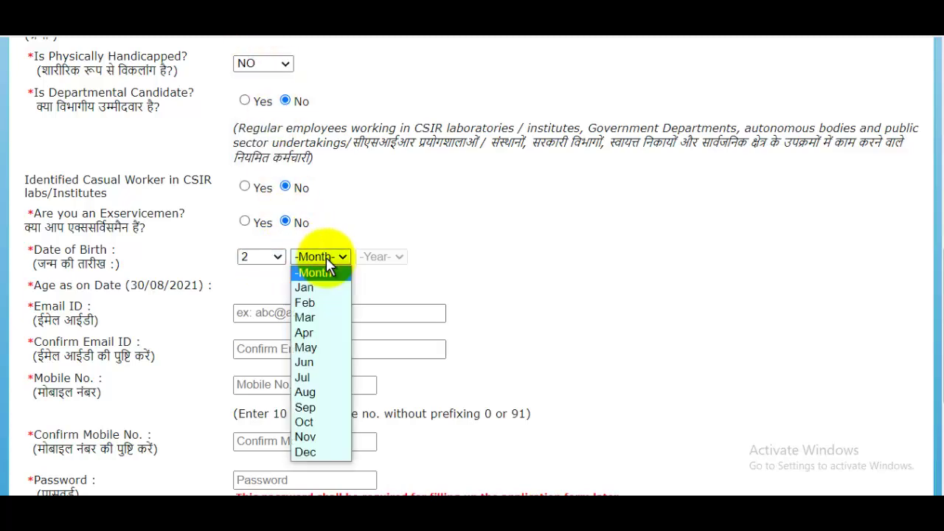
click(304, 347)
click(381, 257)
scroll(385, 194, down, 8)
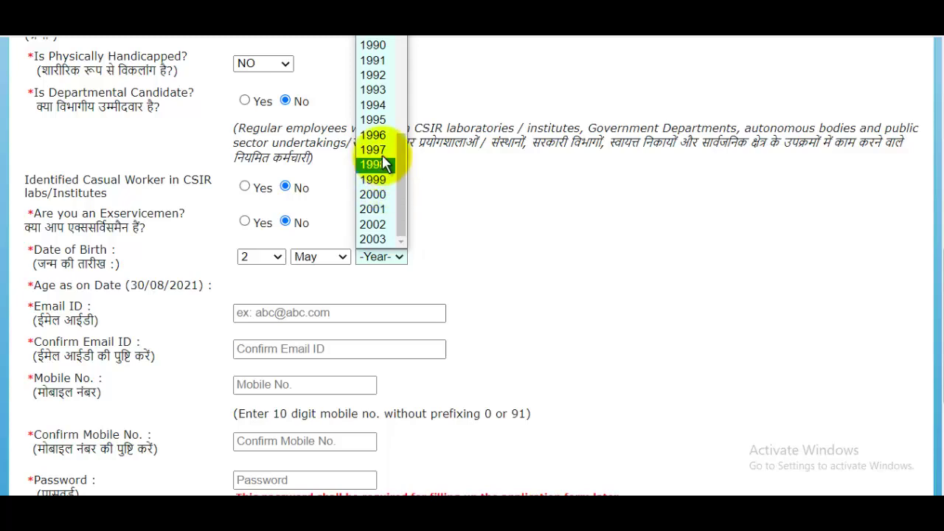
click(372, 150)
Step: Fill in the e-mail address and its confirmation, then the mobile number and its confirmation
click(367, 313)
scroll(367, 313, down, 2)
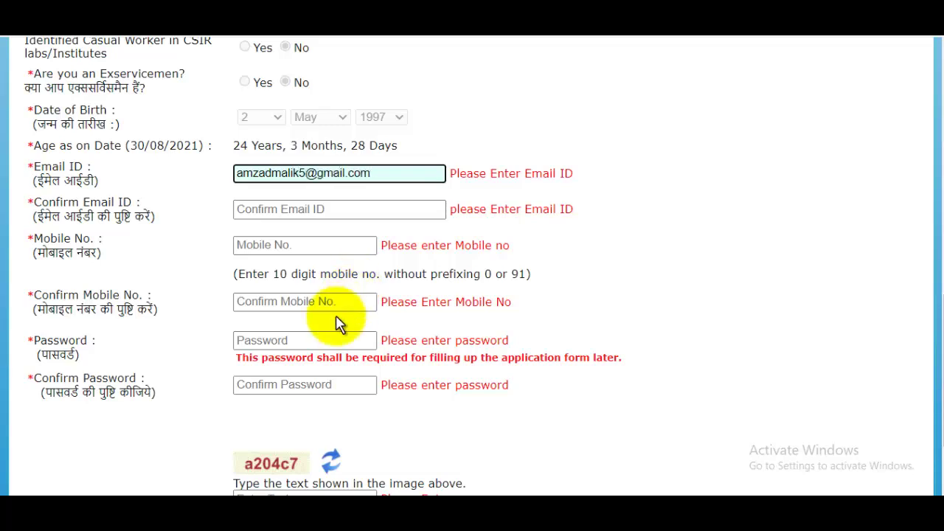
click(316, 209)
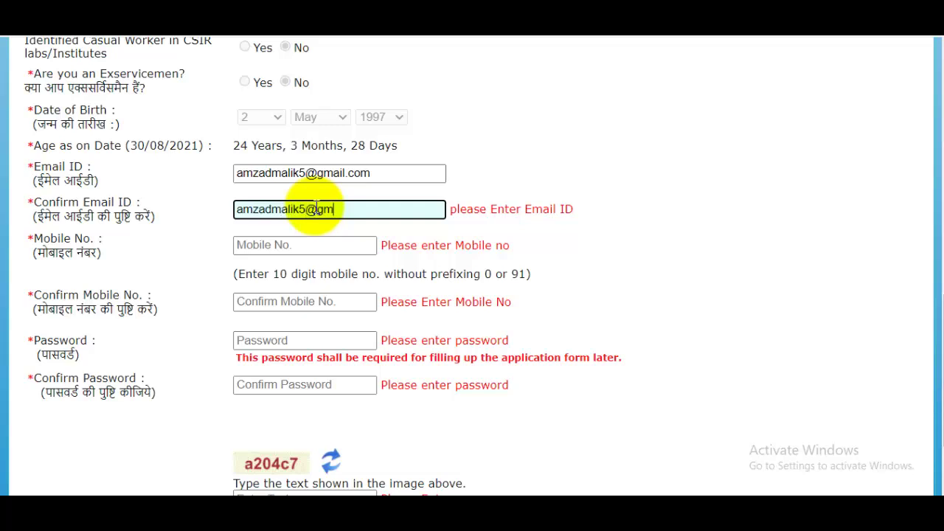
click(297, 245)
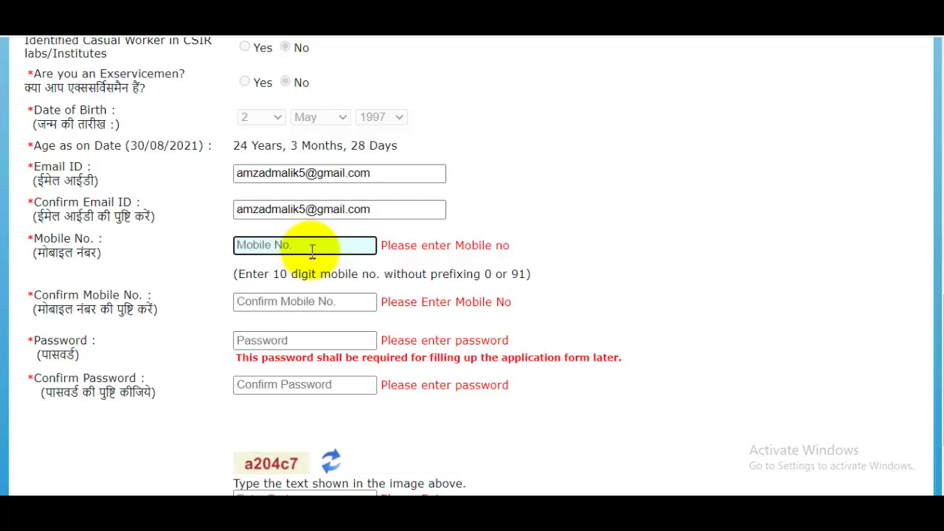
click(308, 301)
Step: Enter and confirm the account password and fill in the captcha text
scroll(308, 301, down, 1)
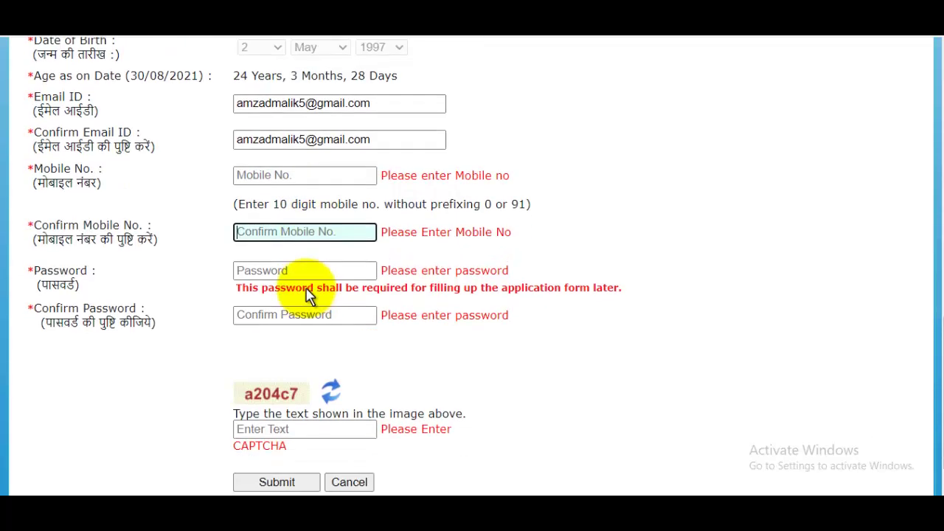
click(302, 272)
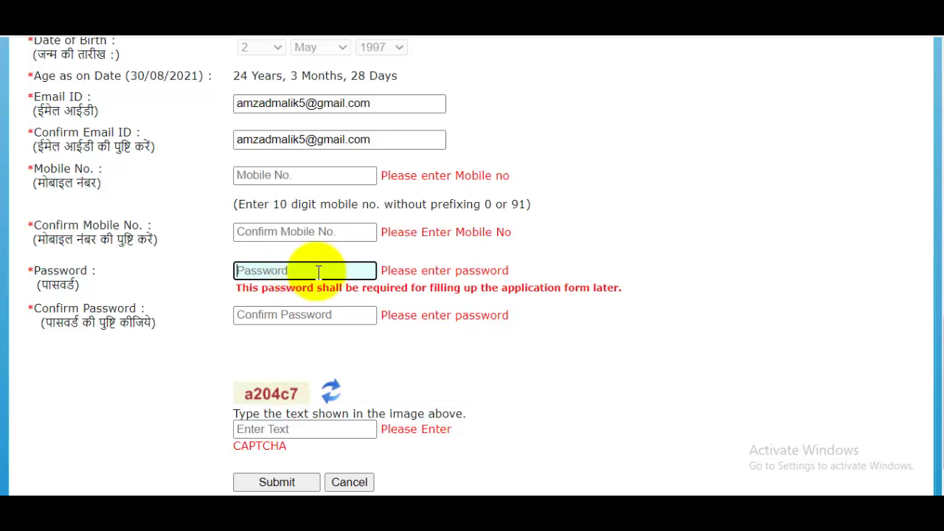
click(319, 316)
scroll(319, 315, down, 2)
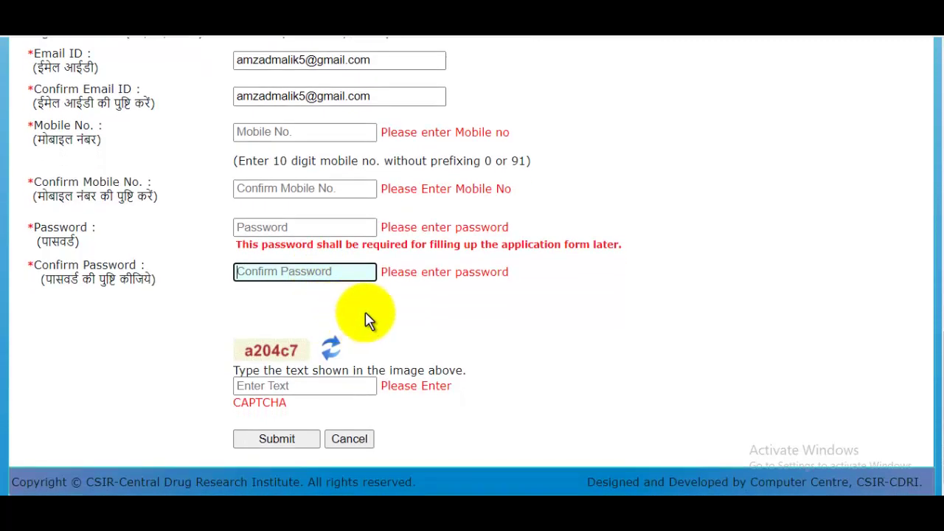
click(301, 384)
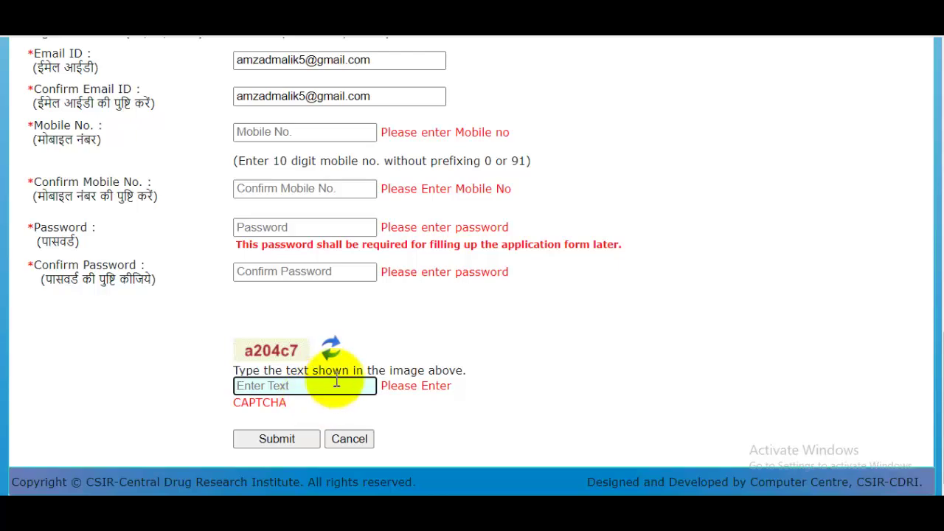
scroll(406, 406, up, 2)
scroll(406, 406, up, 7)
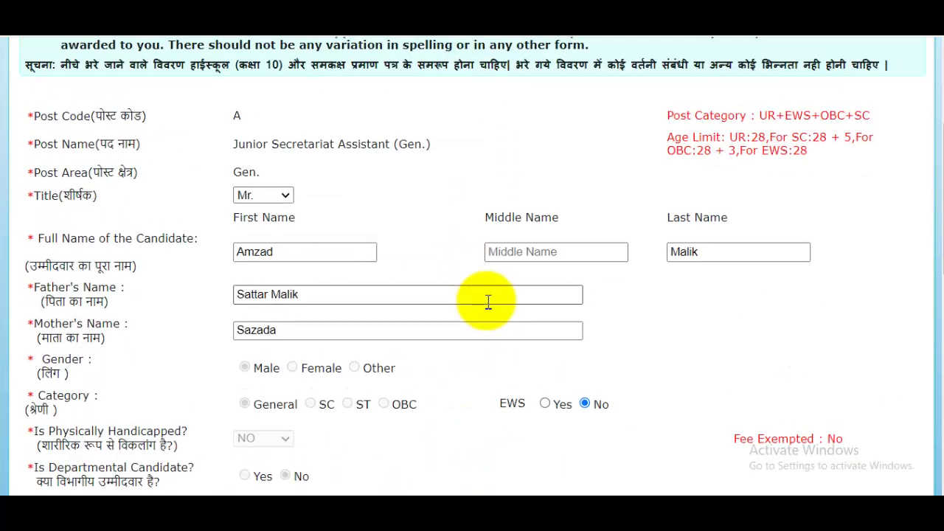
scroll(488, 302, down, 9)
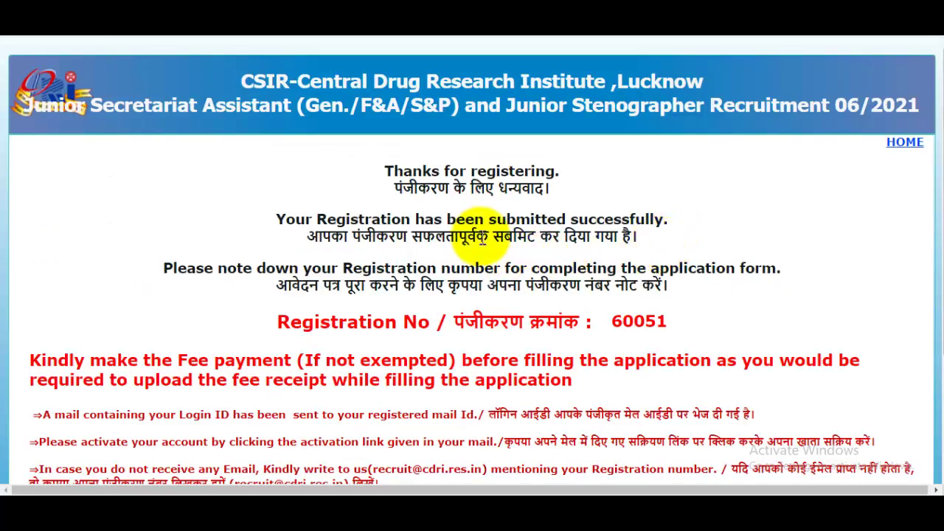
Step: Highlight the Hindi submission message and the assigned registration number on the confirmation page
drag(475, 236, 599, 237)
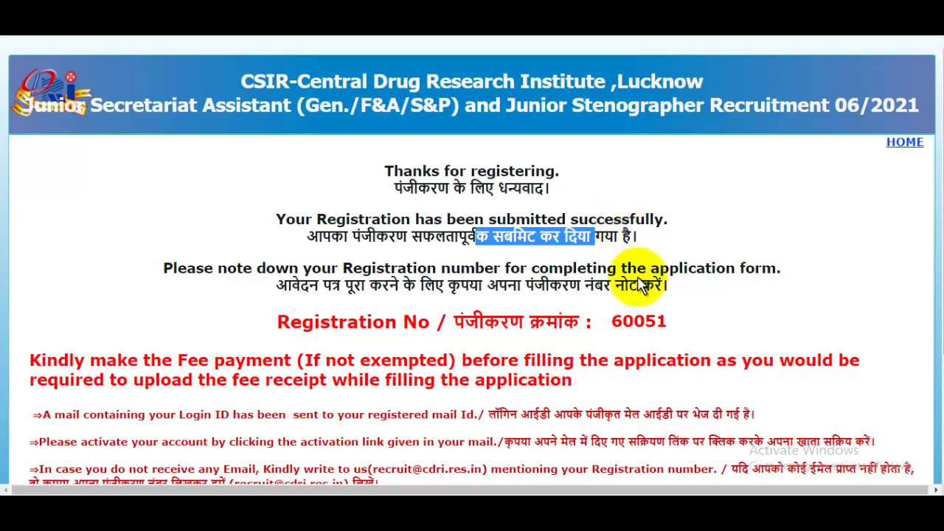
double_click(627, 321)
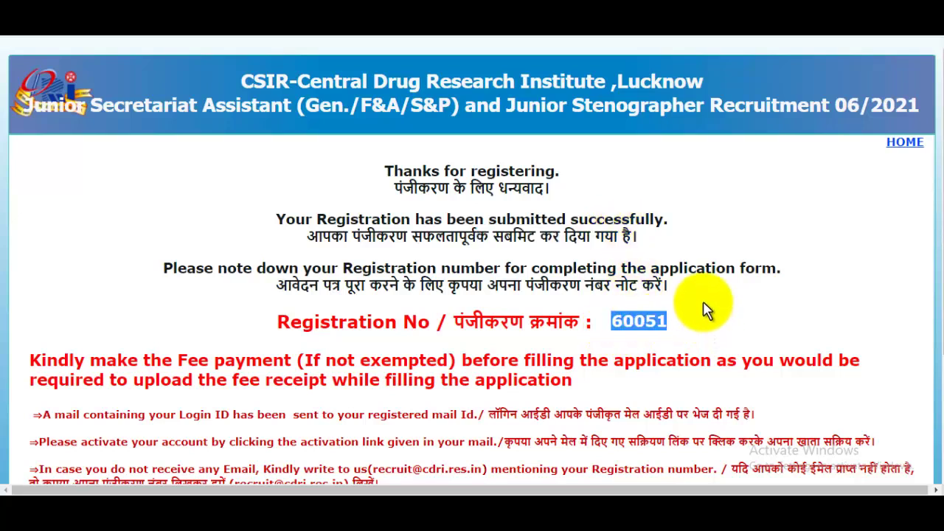
scroll(686, 295, down, 1)
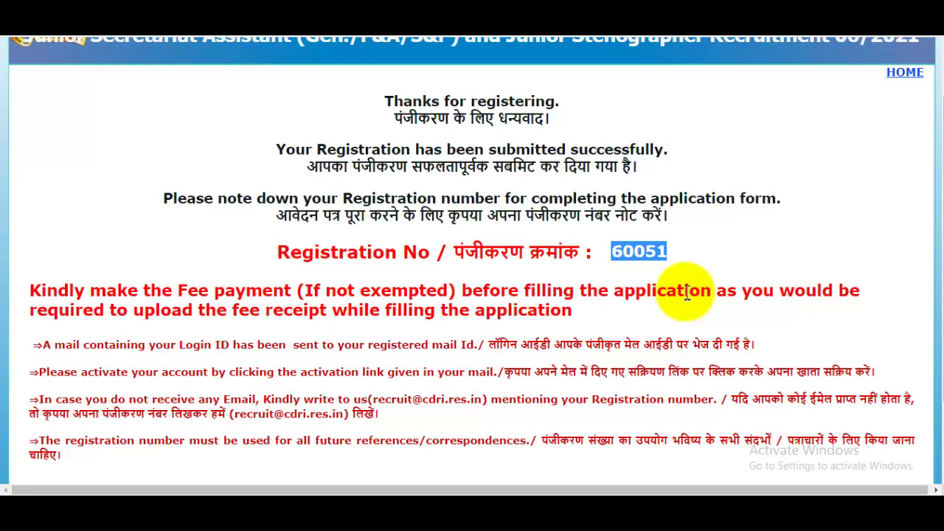
scroll(628, 305, down, 2)
click(628, 305)
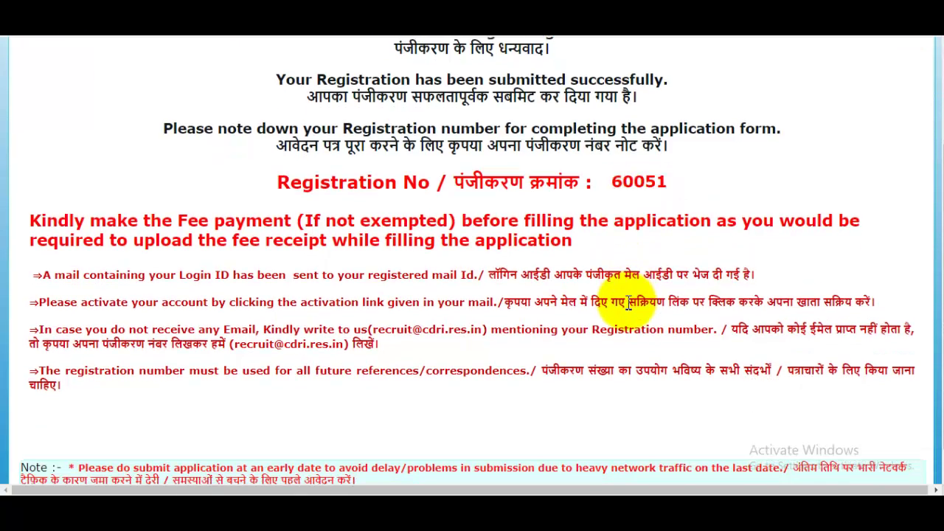
Step: Highlight the notes about the login ID mail and the activation link
scroll(628, 305, down, 1)
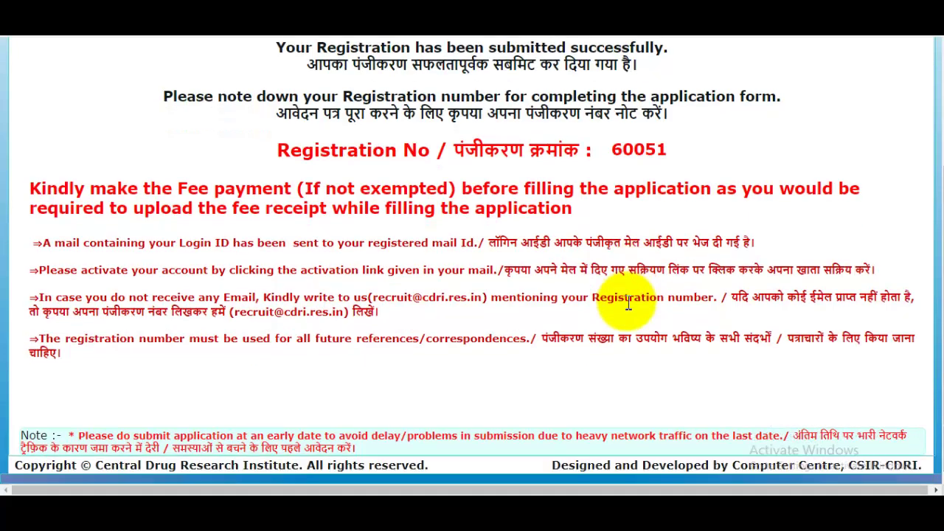
scroll(622, 295, up, 2)
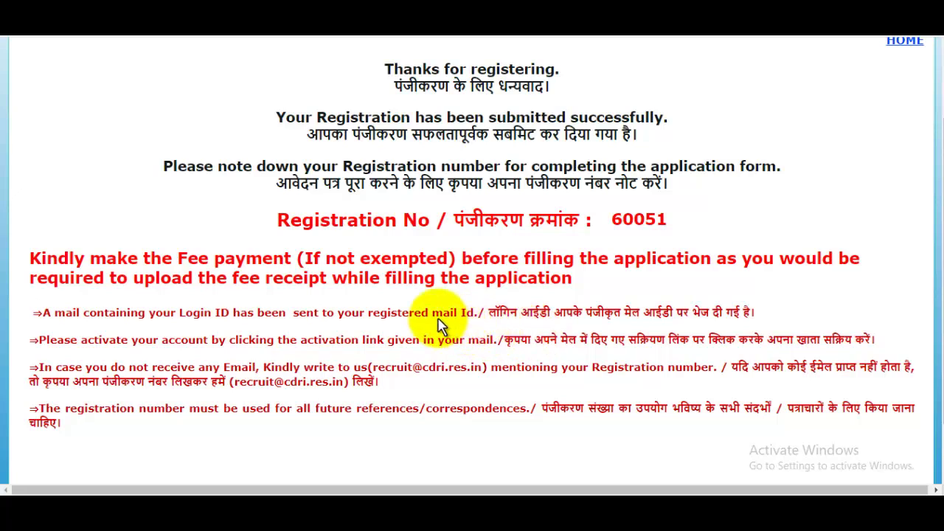
drag(279, 314, 491, 313)
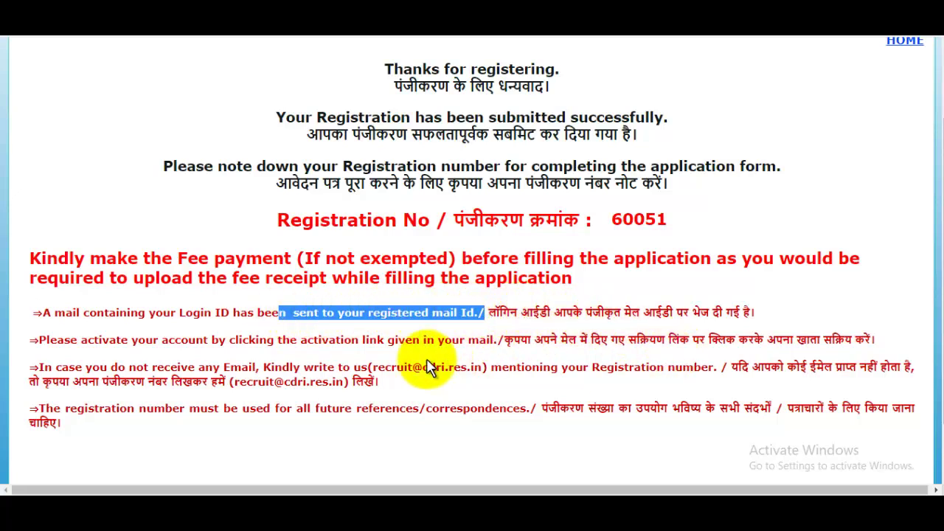
drag(299, 341, 426, 342)
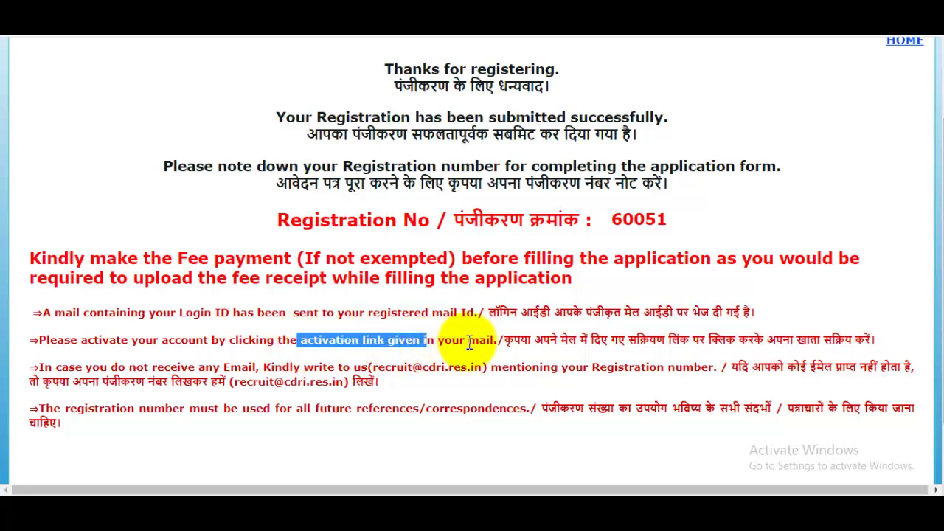
click(487, 341)
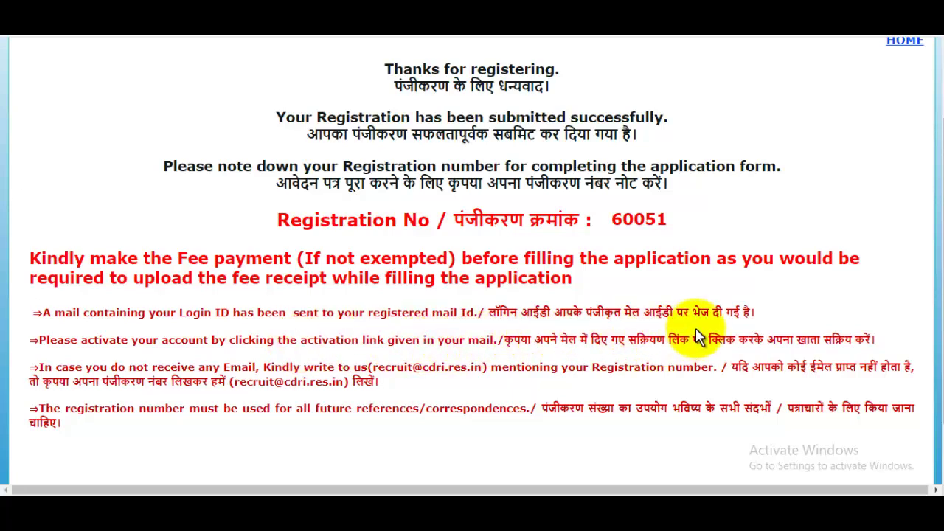
scroll(698, 336, down, 2)
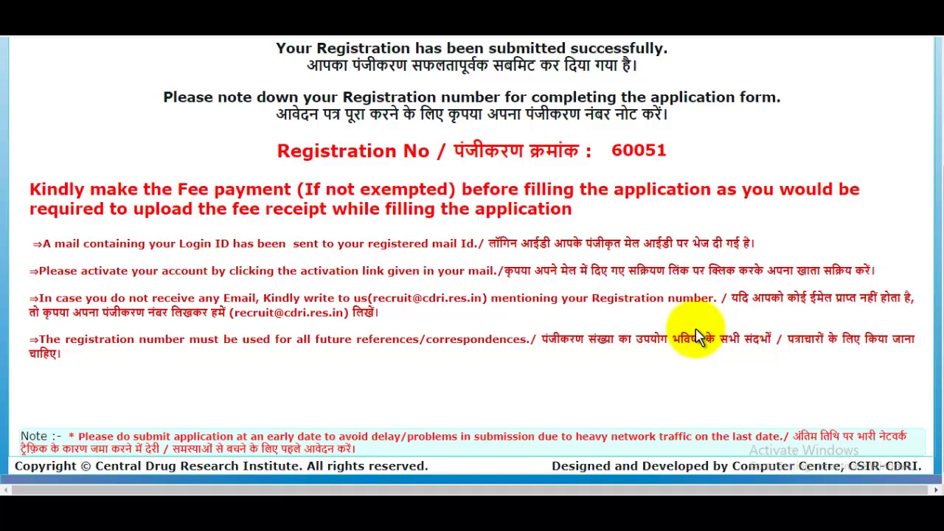
scroll(697, 335, up, 4)
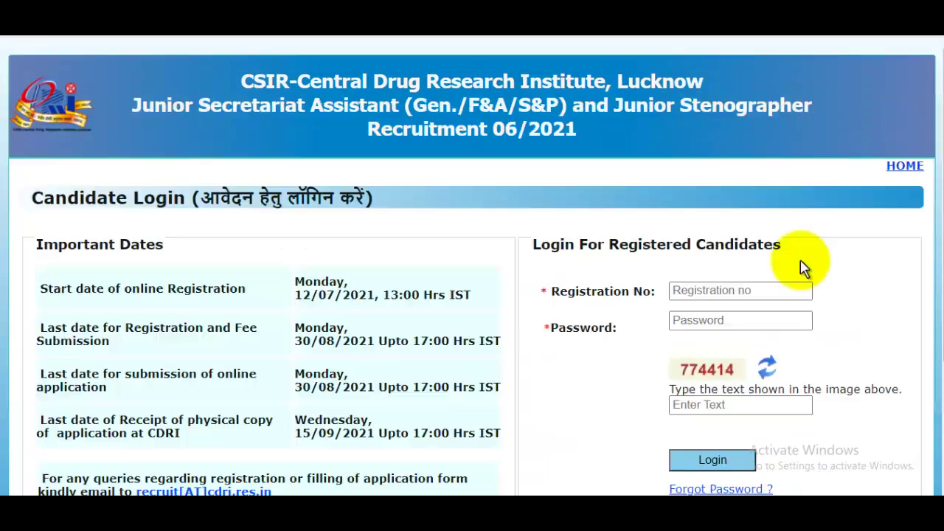
Step: Enter the registration number, account password and captcha text in the Candidate Login form
click(707, 287)
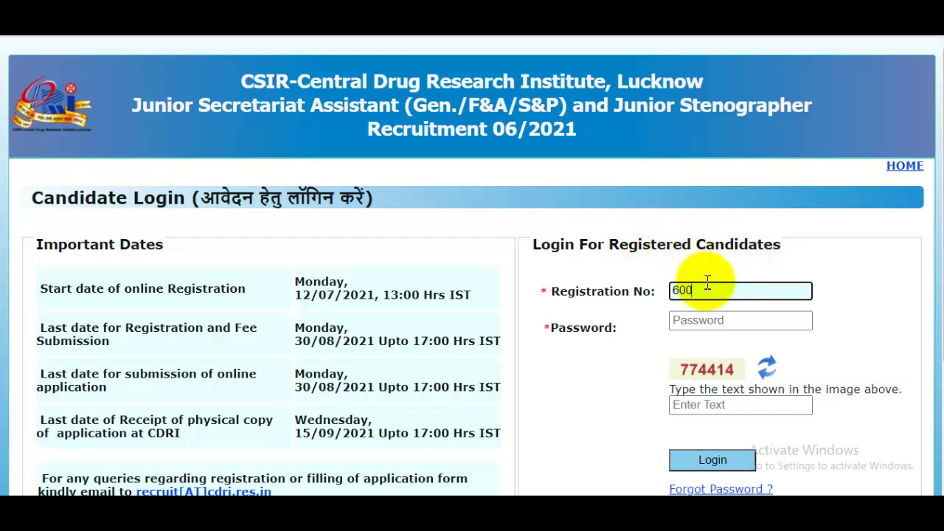
click(708, 319)
text(•)
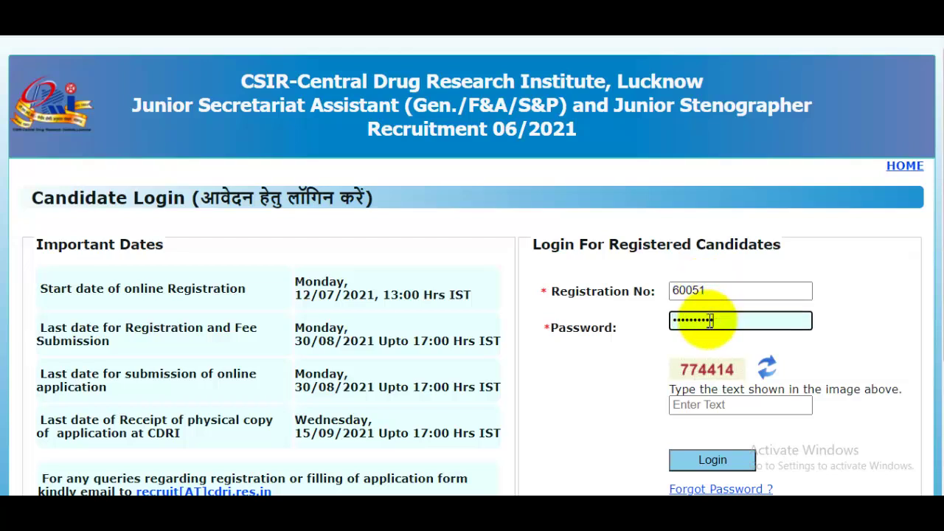
scroll(719, 339, down, 1)
click(741, 338)
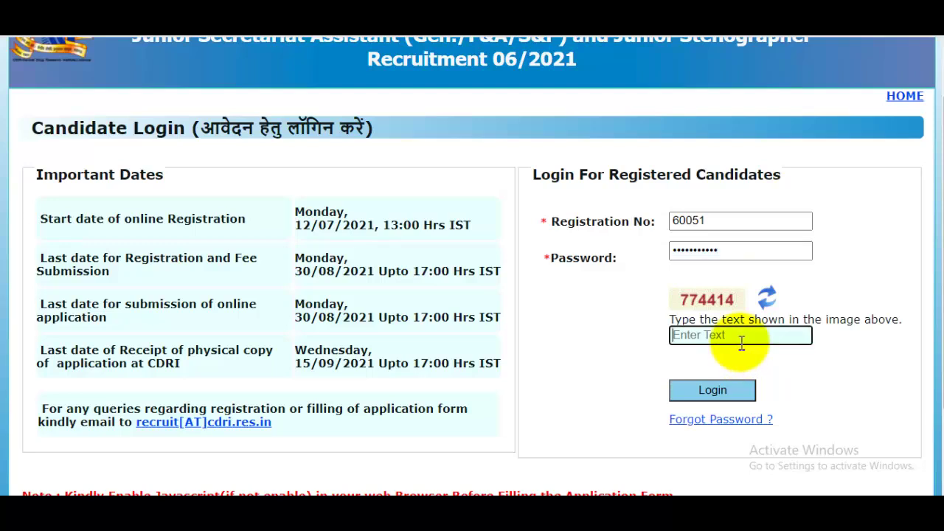
text(774414)
scroll(742, 341, down, 1)
Step: Log in to open the Online Application Form with pre-filled personal details
click(733, 320)
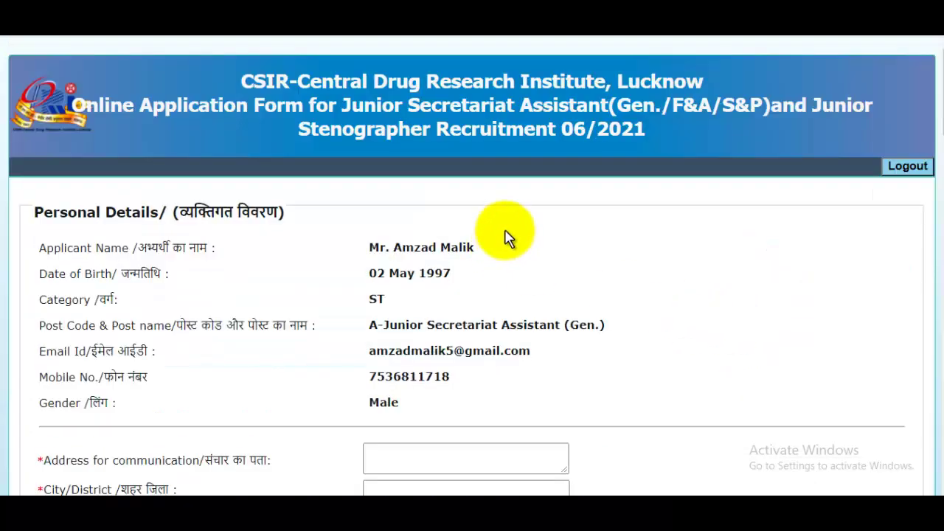
scroll(506, 239, down, 10)
scroll(516, 221, up, 15)
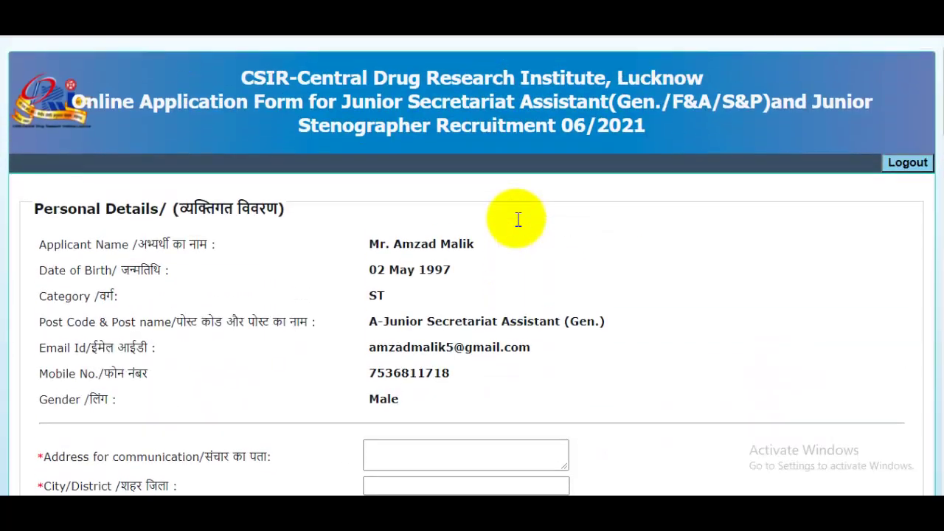
scroll(516, 218, down, 6)
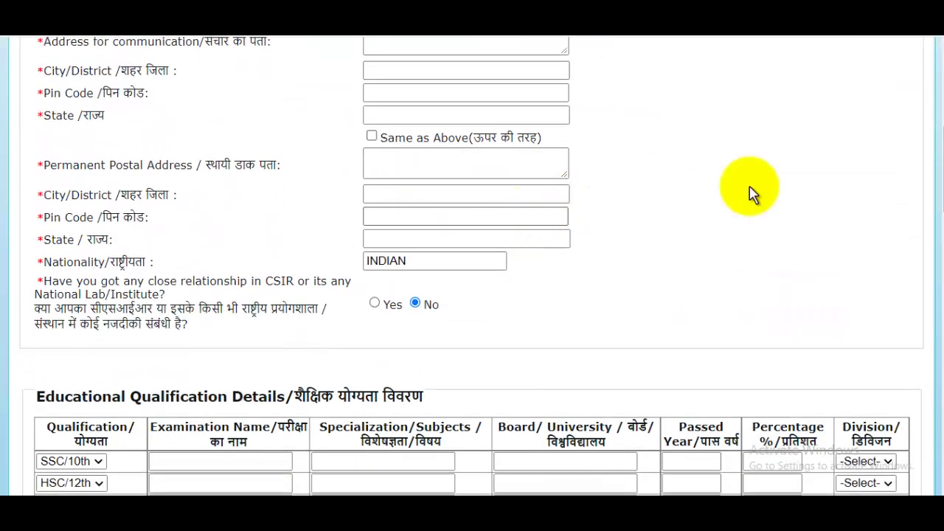
scroll(934, 186, up, 1)
Step: Enter the communication address, city, pin code and state, and tick Same as Above
click(484, 72)
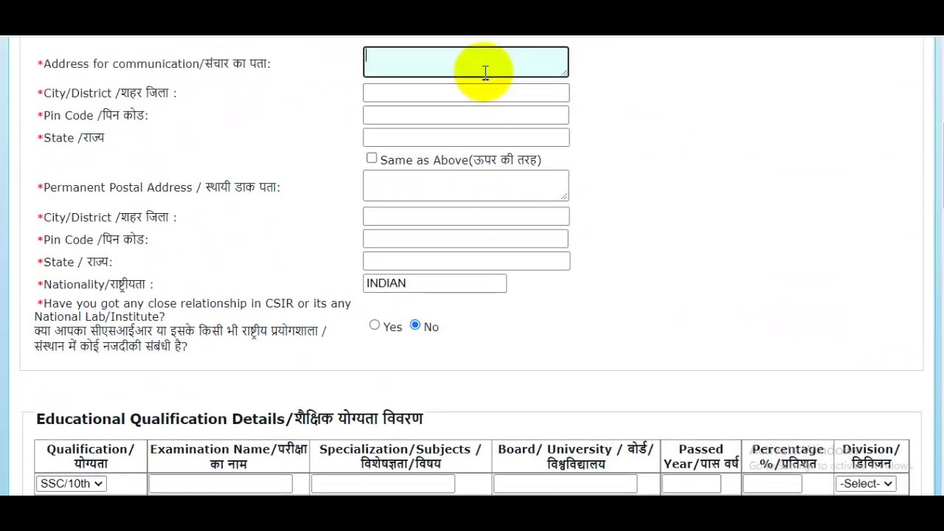
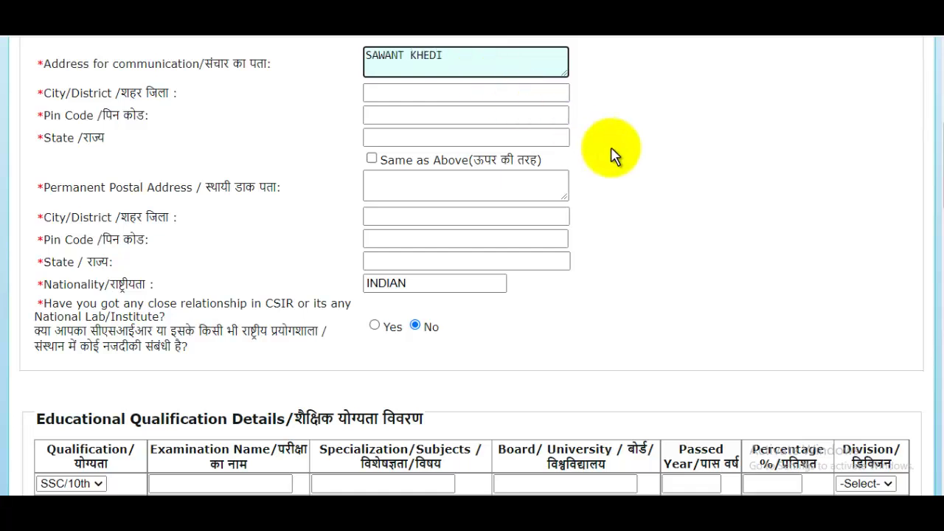
click(403, 93)
text(SAHARANPUR)
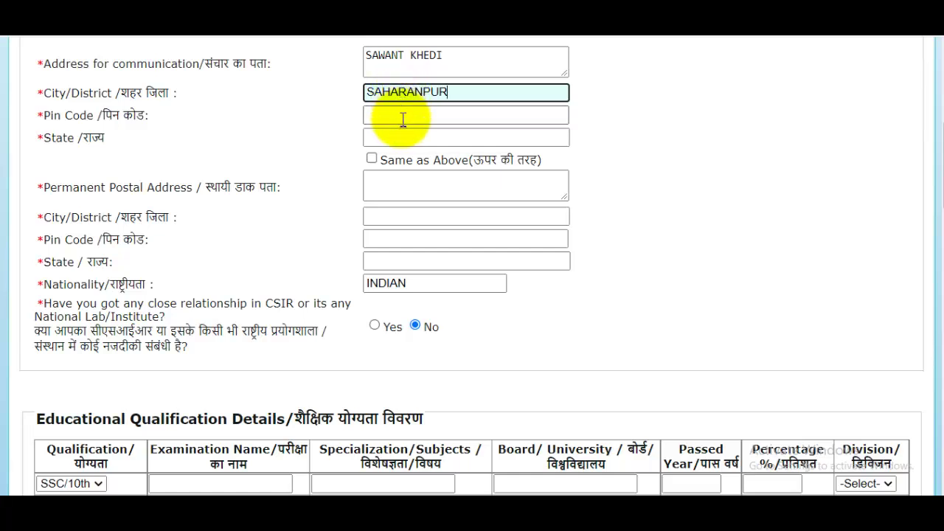
click(403, 119)
text(247001)
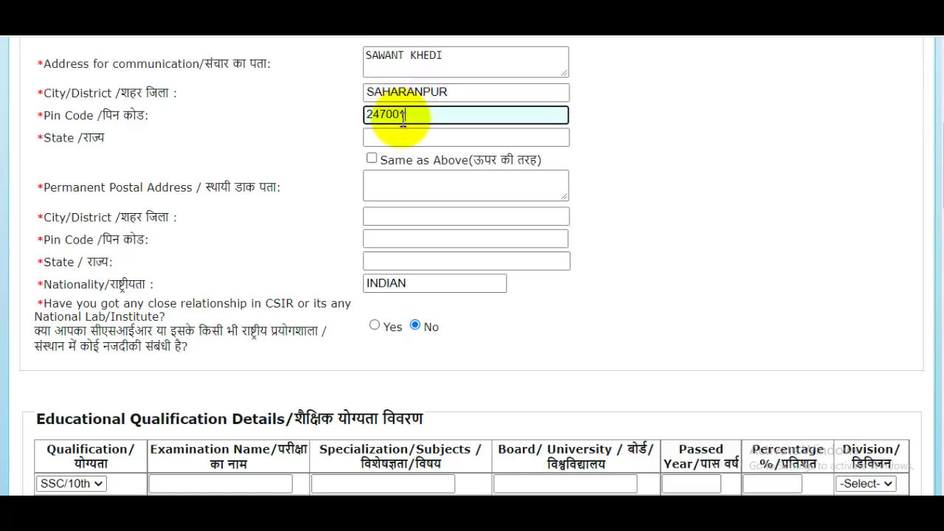
click(412, 140)
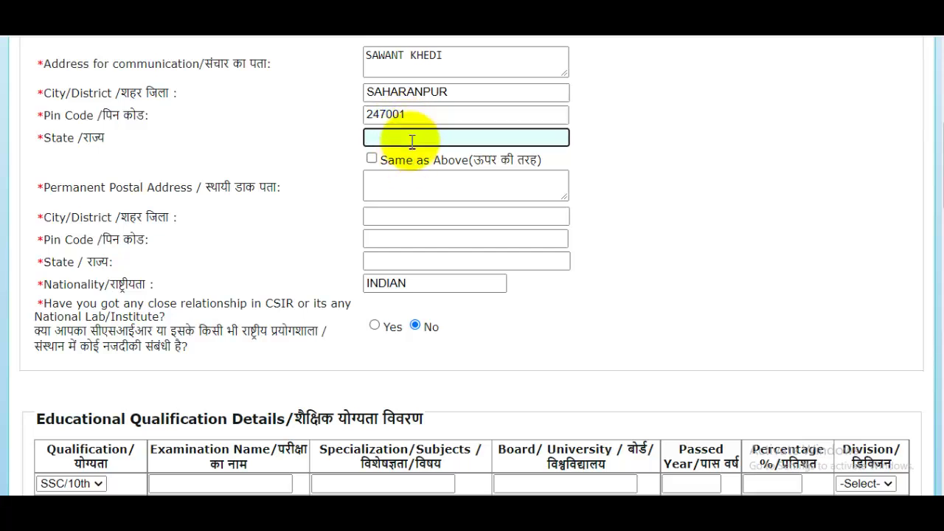
text(UTTAR PRADESH)
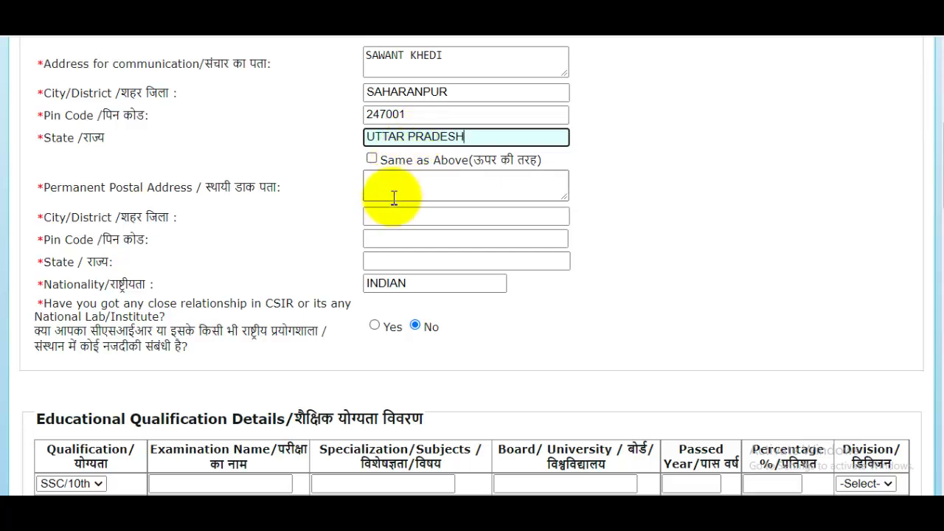
click(391, 161)
scroll(391, 166, down, 2)
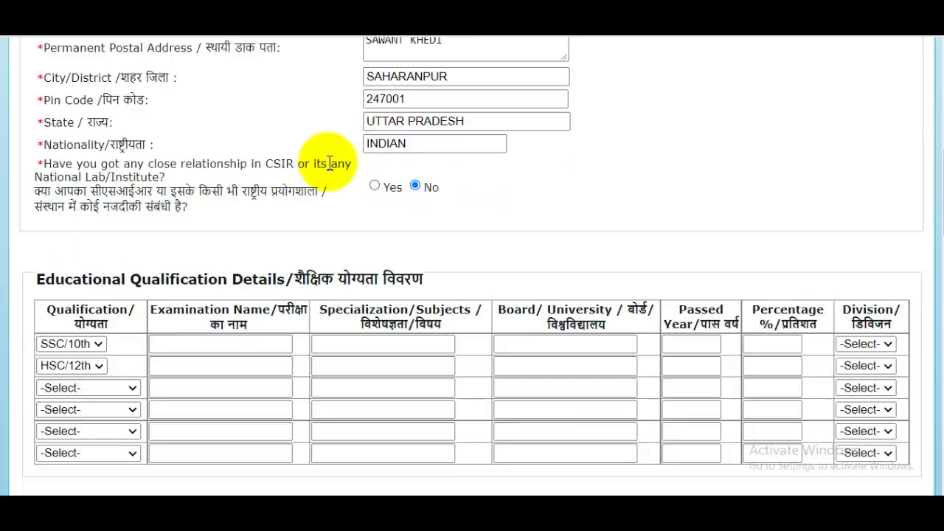
click(437, 147)
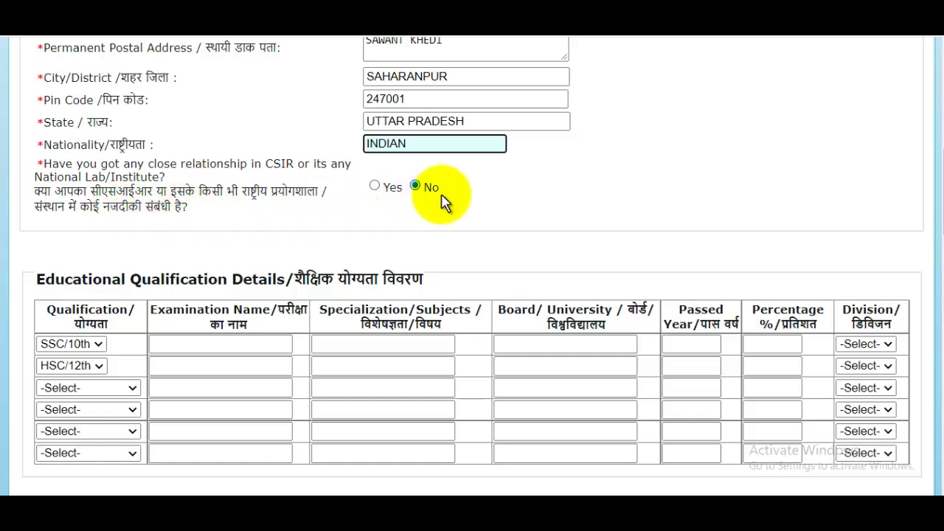
Step: Tick the SSC/10th row and enter 10TH, ALL SUBJECT and UP BOARD
scroll(442, 201, down, 2)
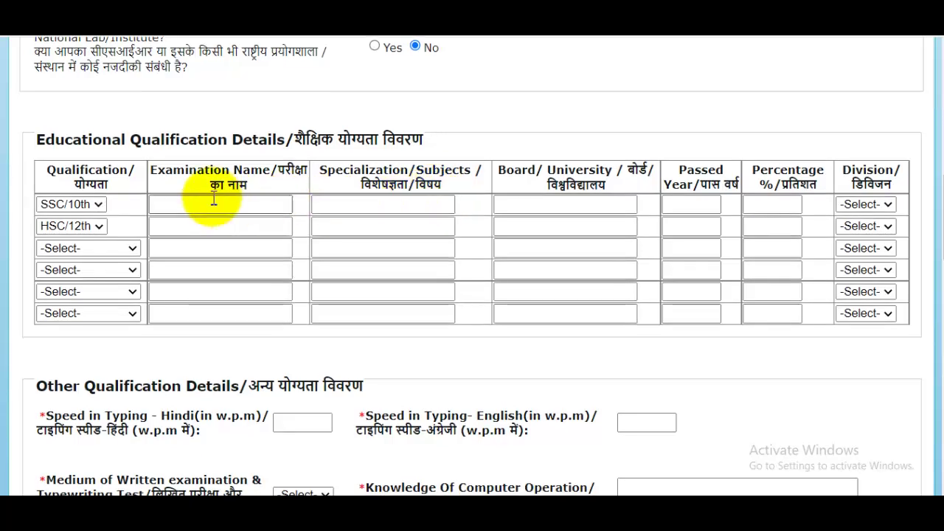
click(74, 207)
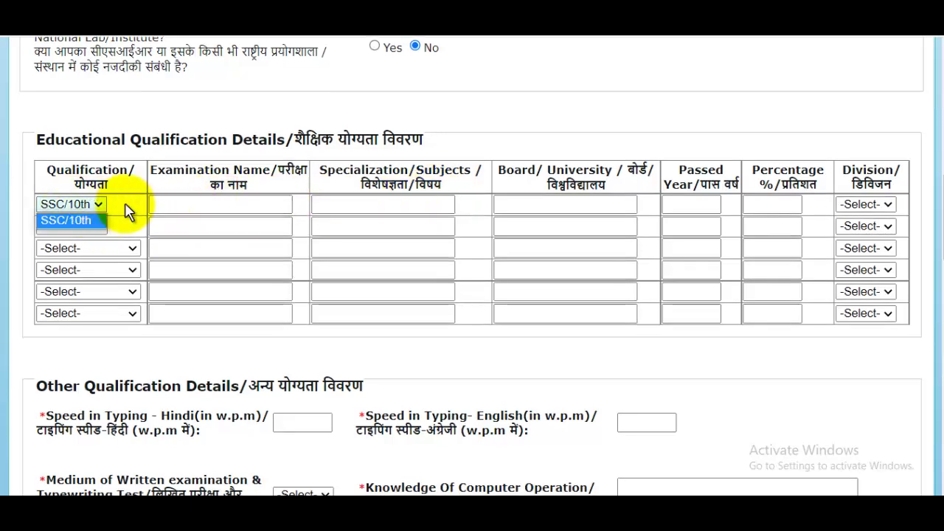
click(189, 206)
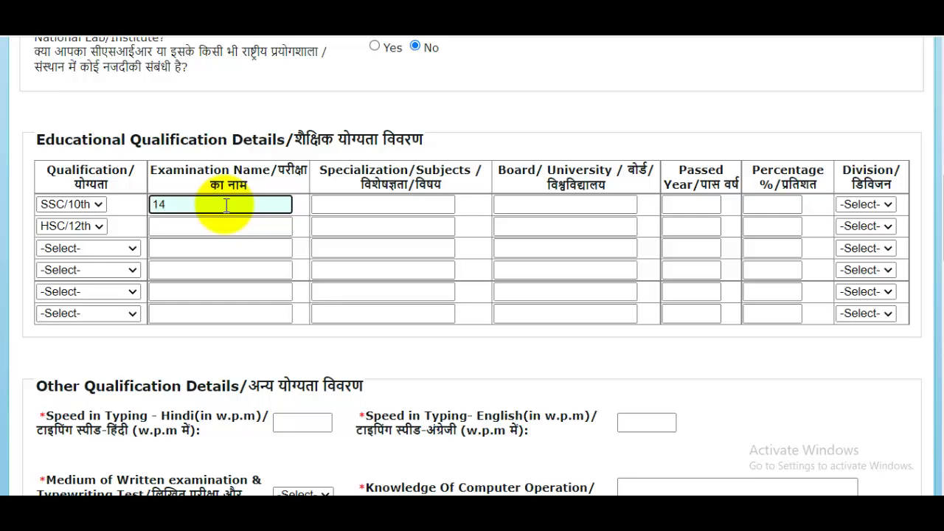
text(10TH)
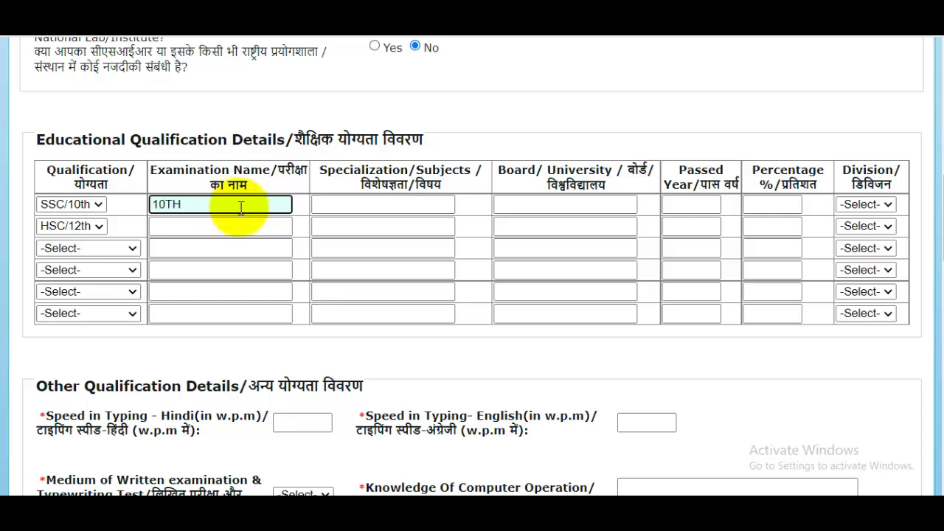
click(399, 211)
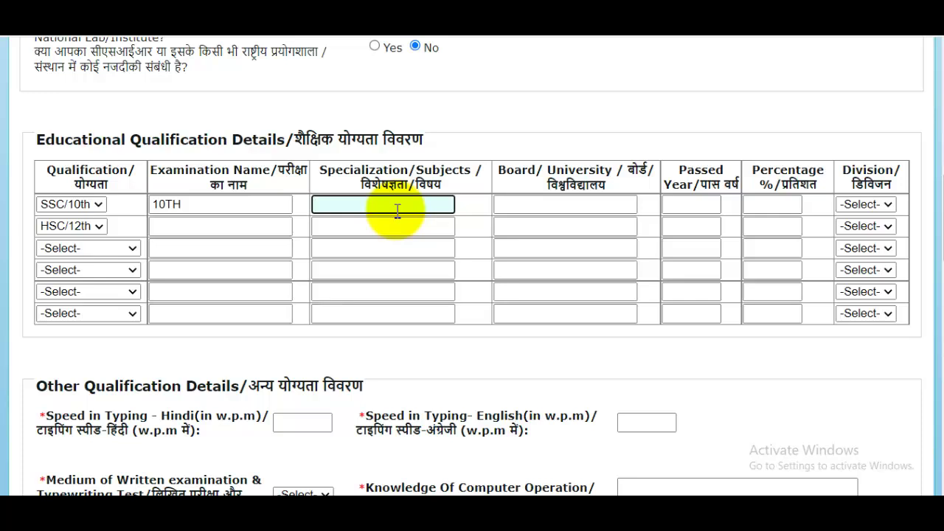
text(ALL SUBJECT)
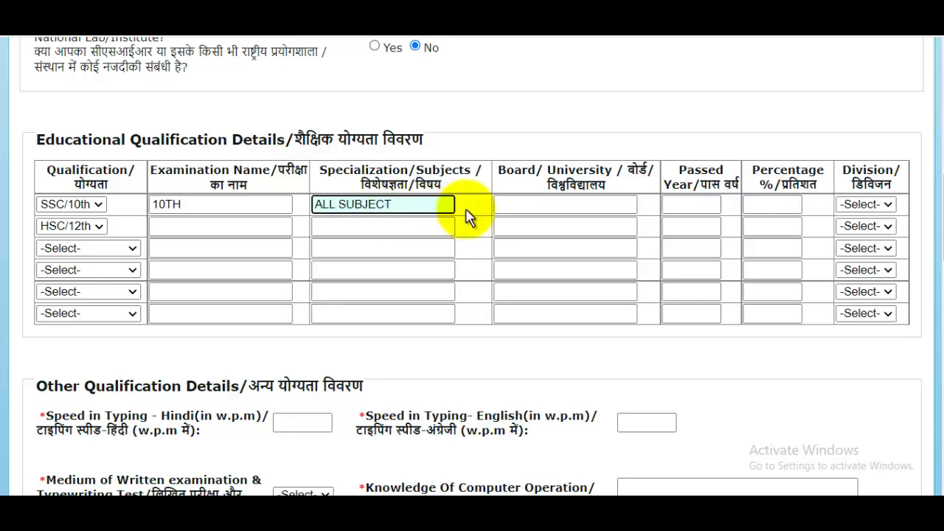
click(546, 205)
text(UP BOARD)
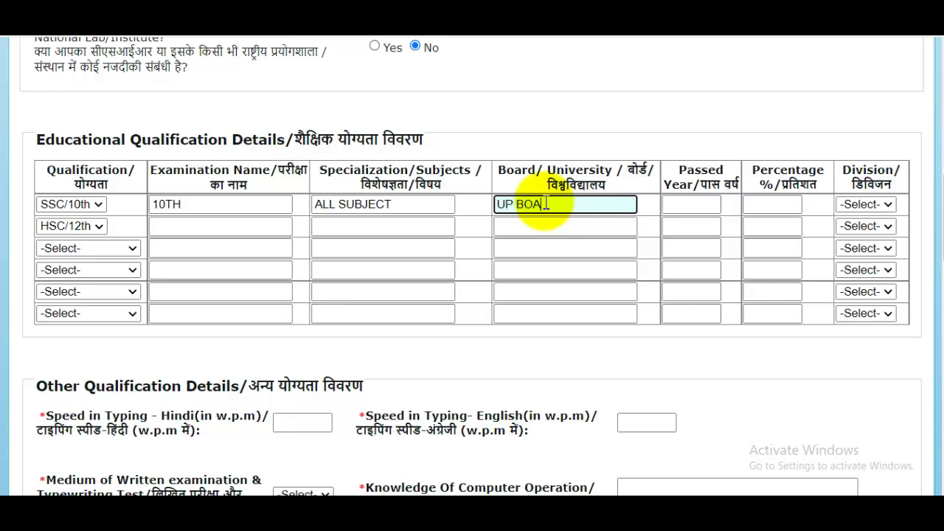
Step: Set the 10th row's passed year 2010, percentage 96 and Division I
click(675, 206)
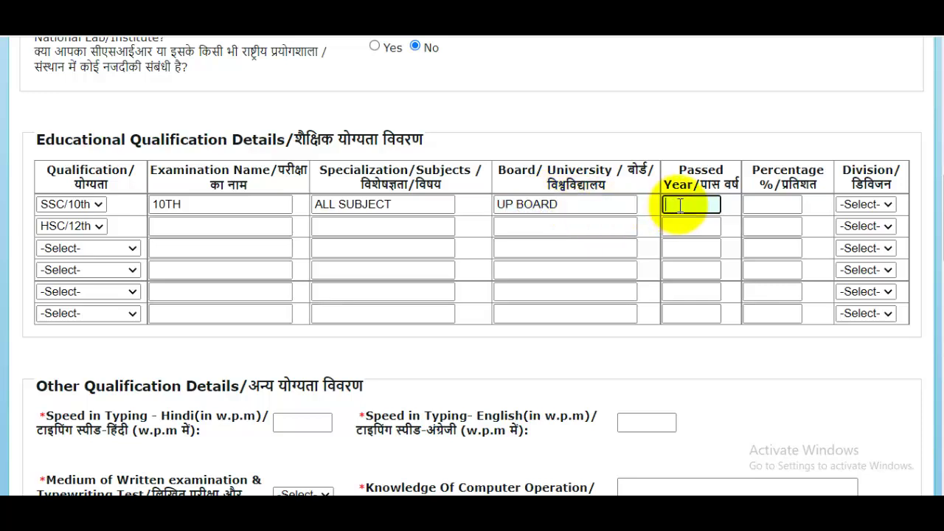
text(2010)
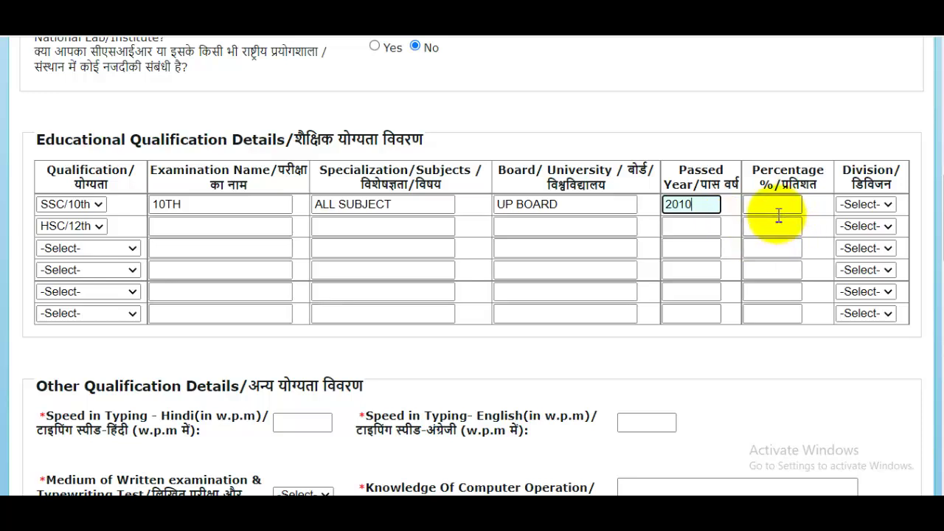
click(778, 211)
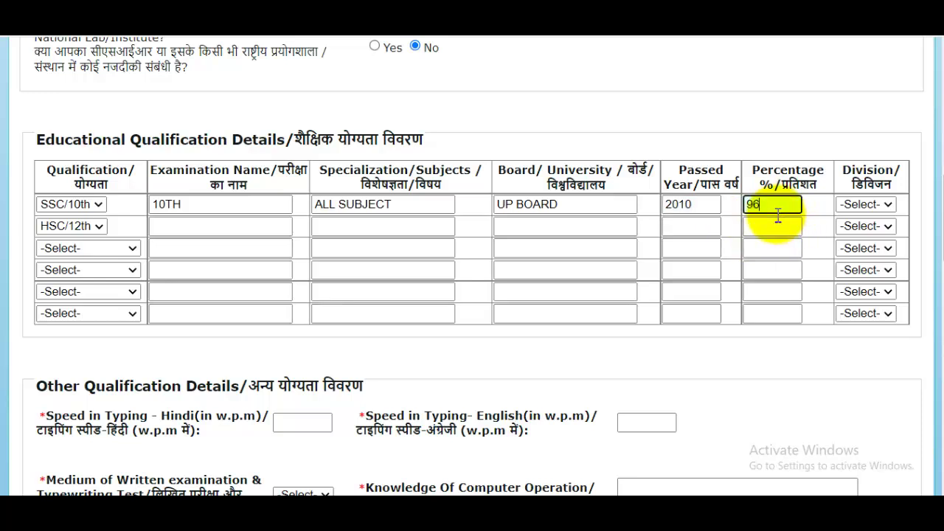
text(96)
click(864, 205)
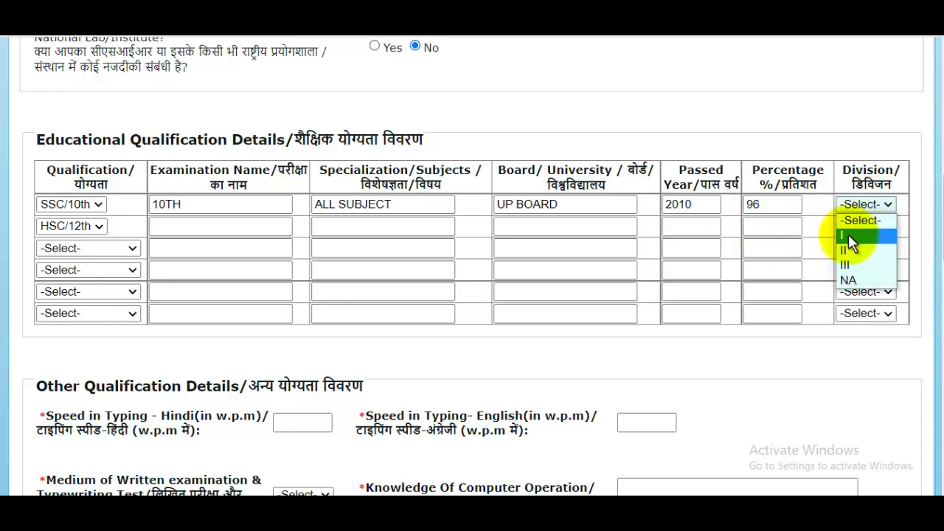
click(848, 234)
Step: Fill the 12th row with 12TH, PCM, UP BOARD, 2012, 95 percent and Division I
click(188, 227)
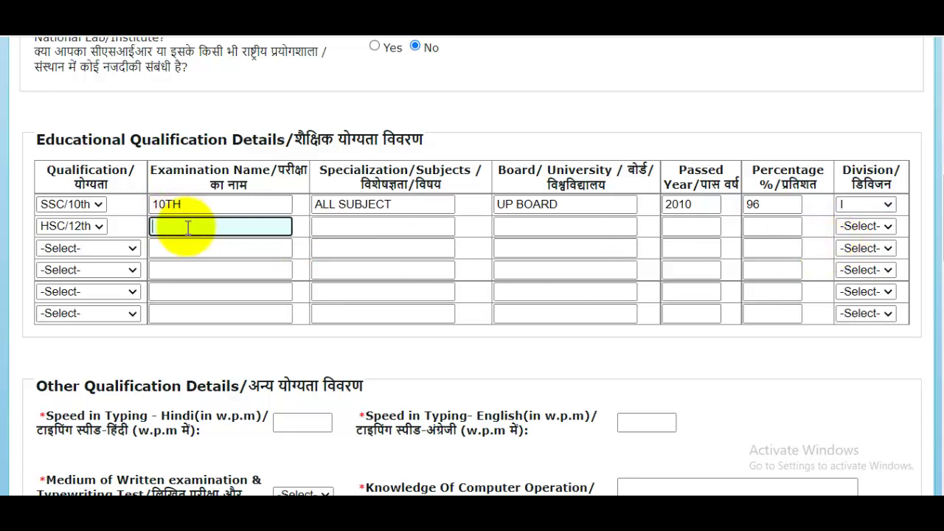
text(12TH)
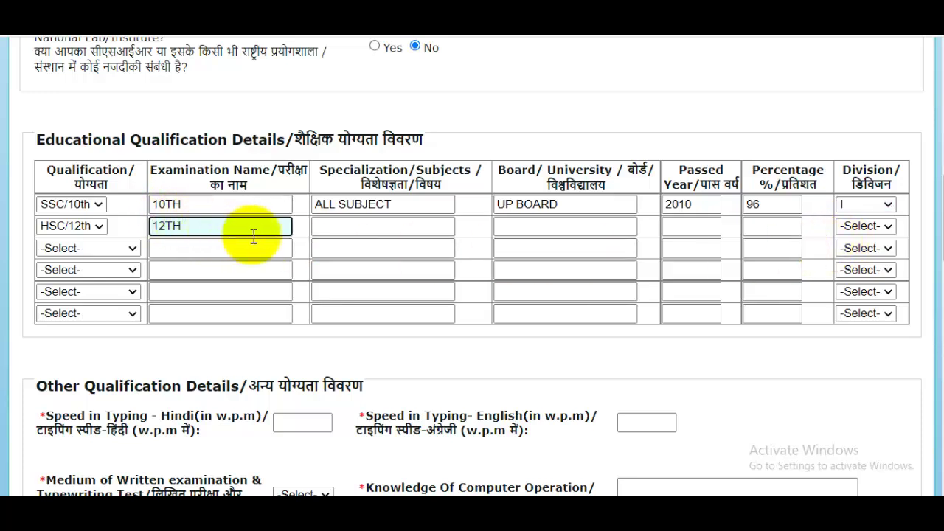
click(346, 234)
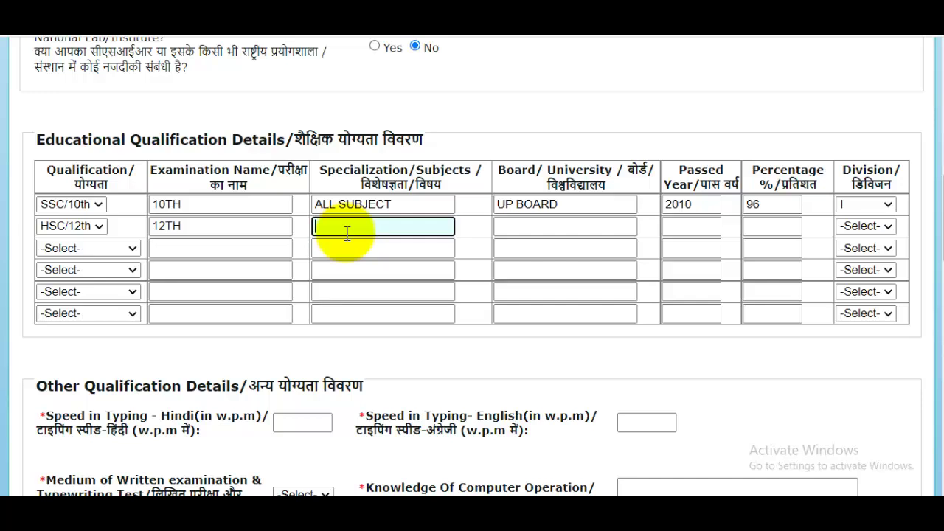
text(PCM)
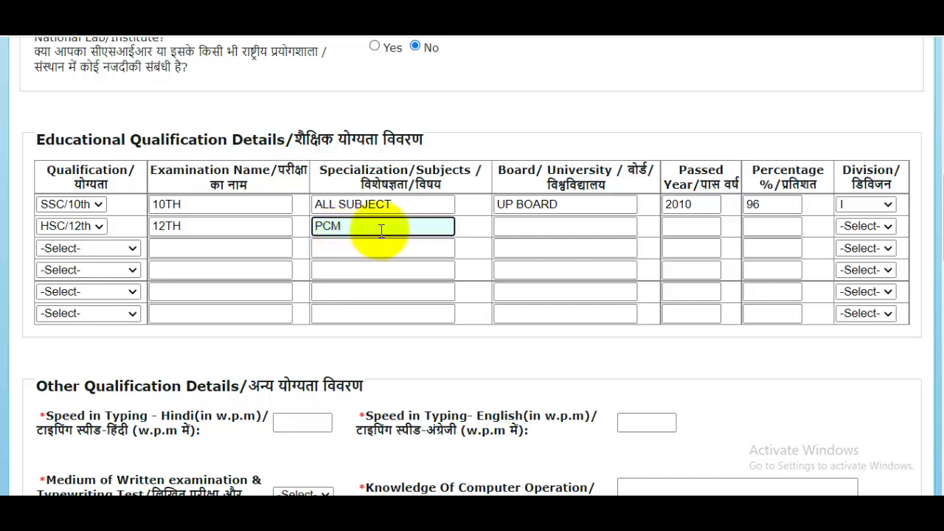
click(525, 230)
text(U)
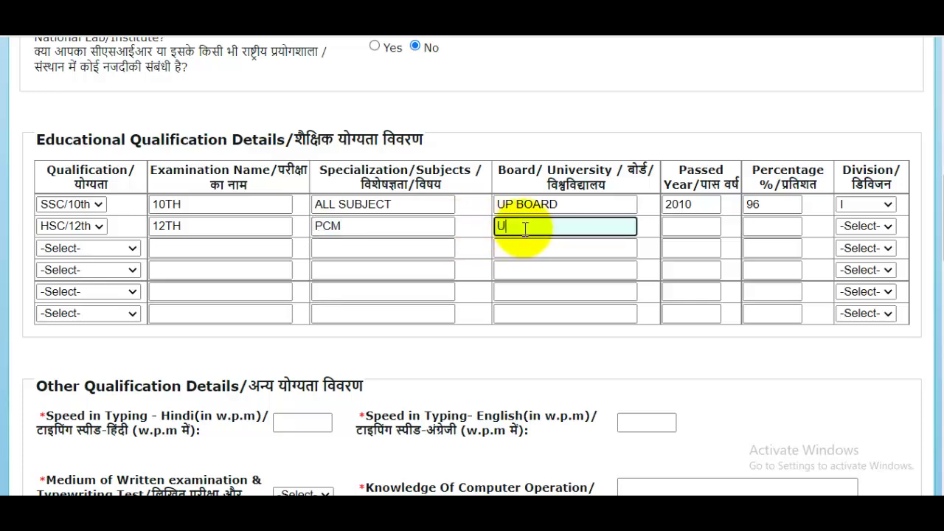
text(P BOARD)
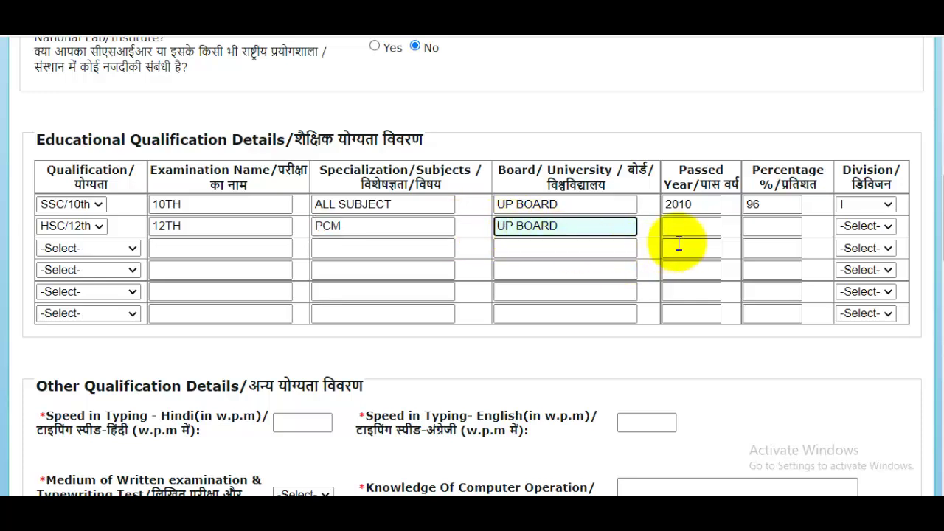
click(687, 230)
text(2012)
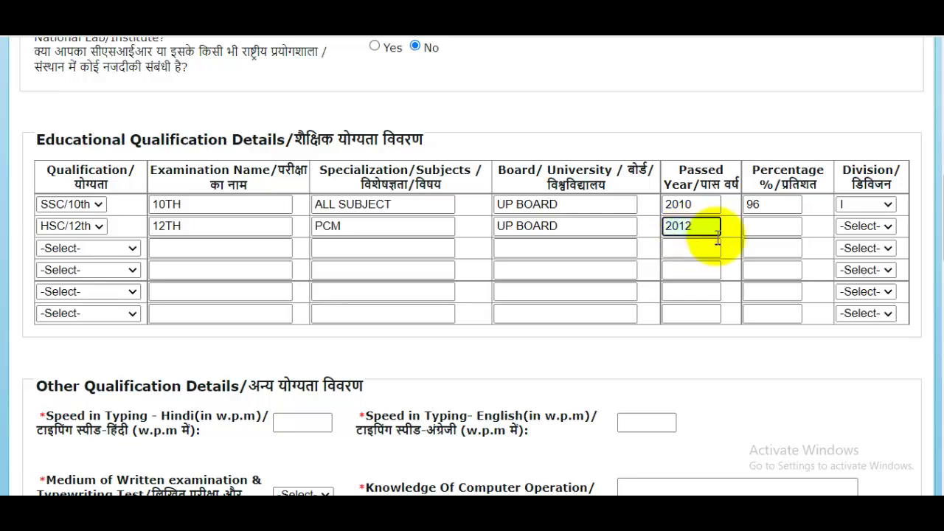
click(771, 229)
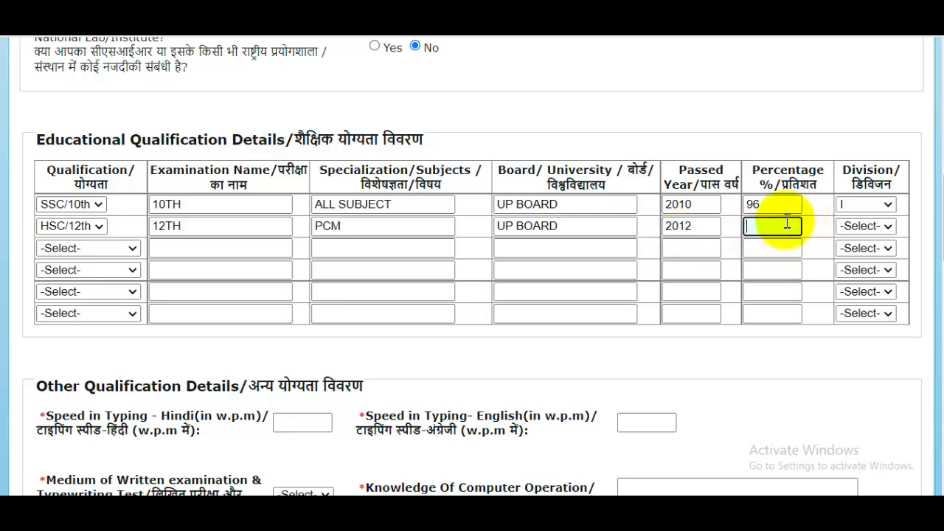
click(860, 227)
click(848, 253)
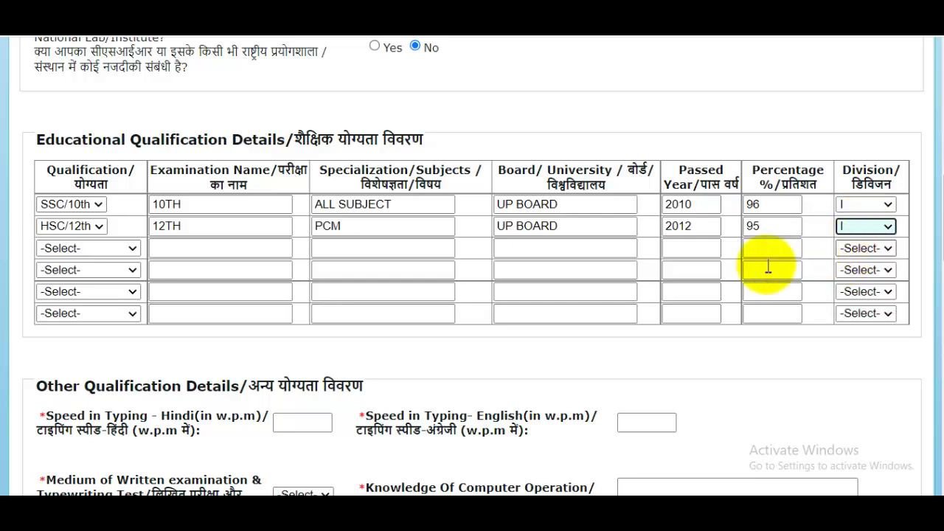
Step: Move across the third qualification row's fields without choosing a qualification
click(133, 249)
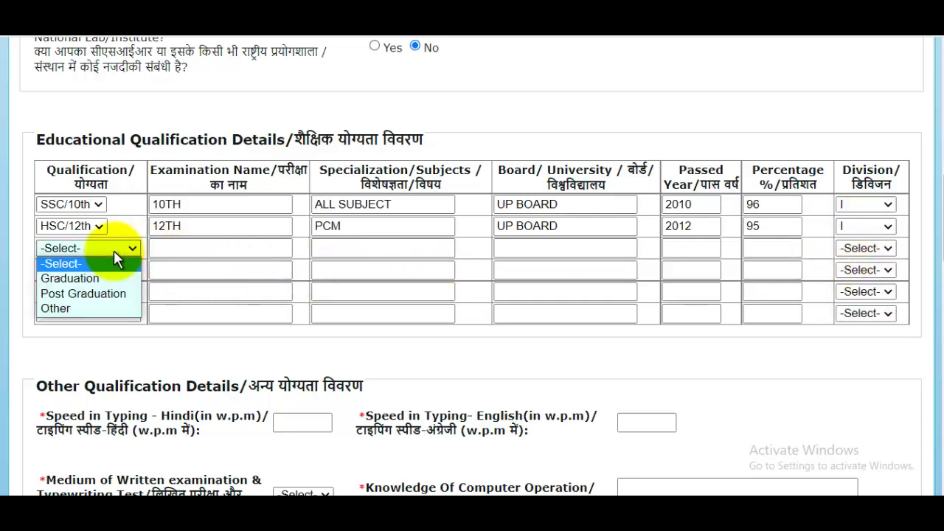
click(538, 112)
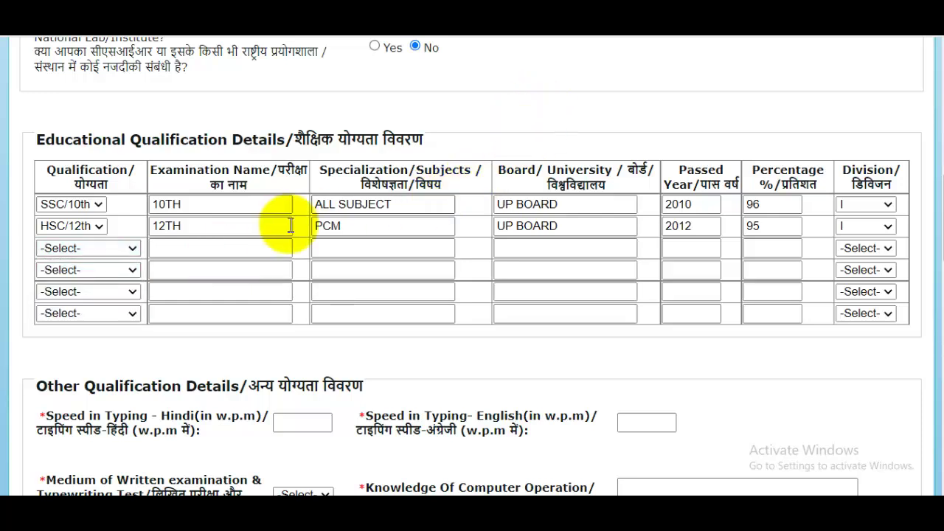
click(205, 250)
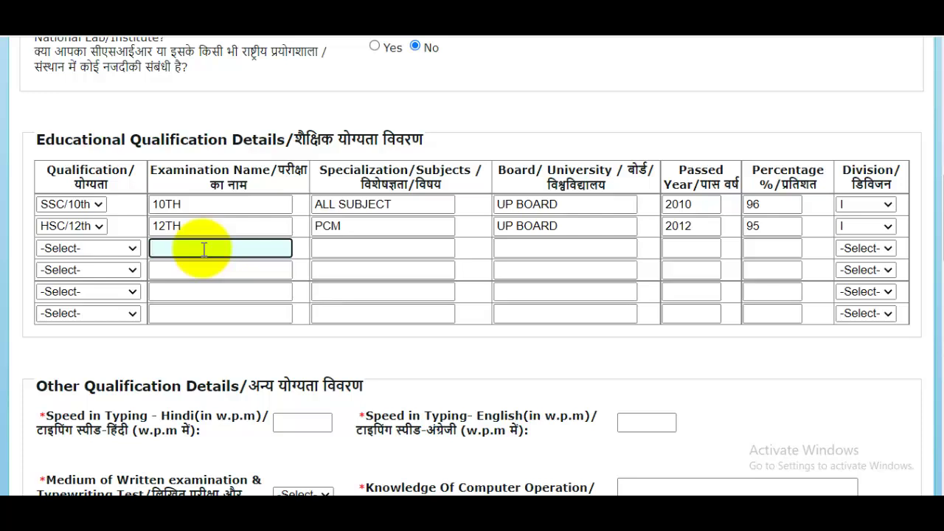
click(367, 249)
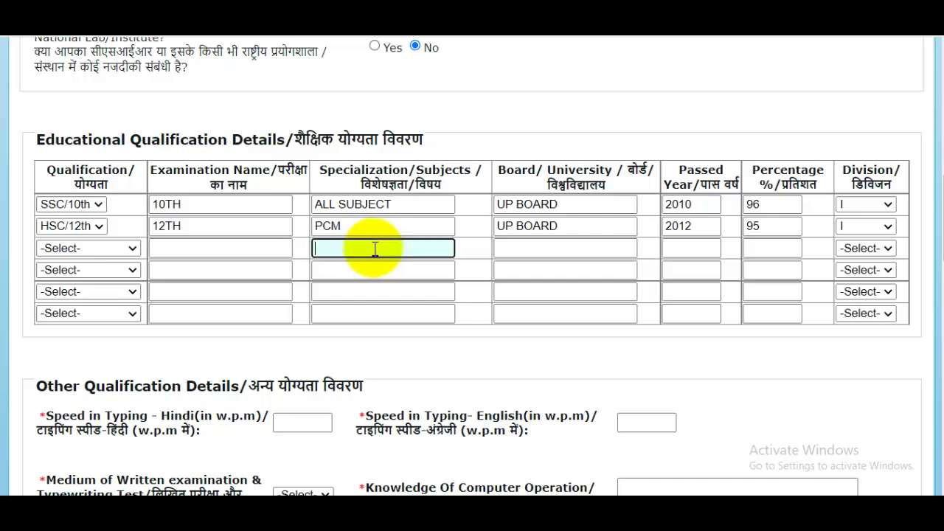
click(578, 248)
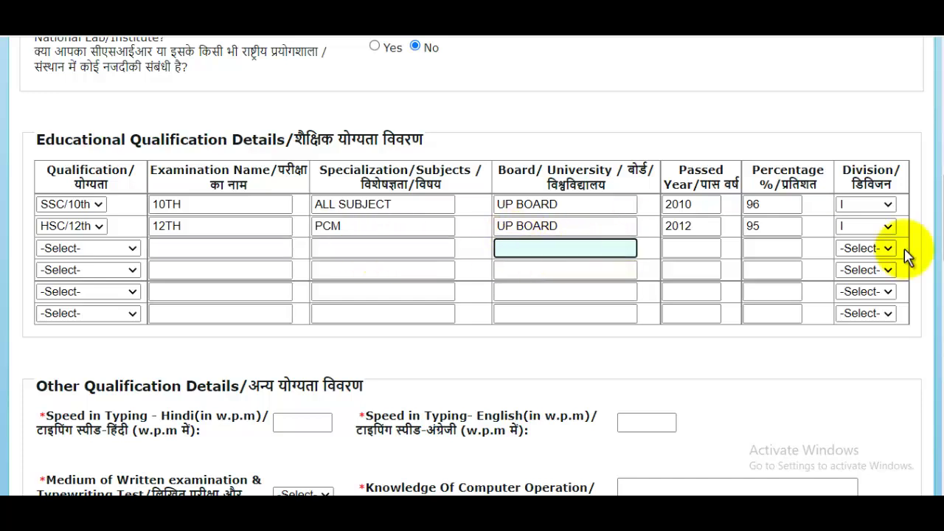
Step: Enter typing speeds of 40 for Hindi and 45 for English
scroll(717, 257, down, 2)
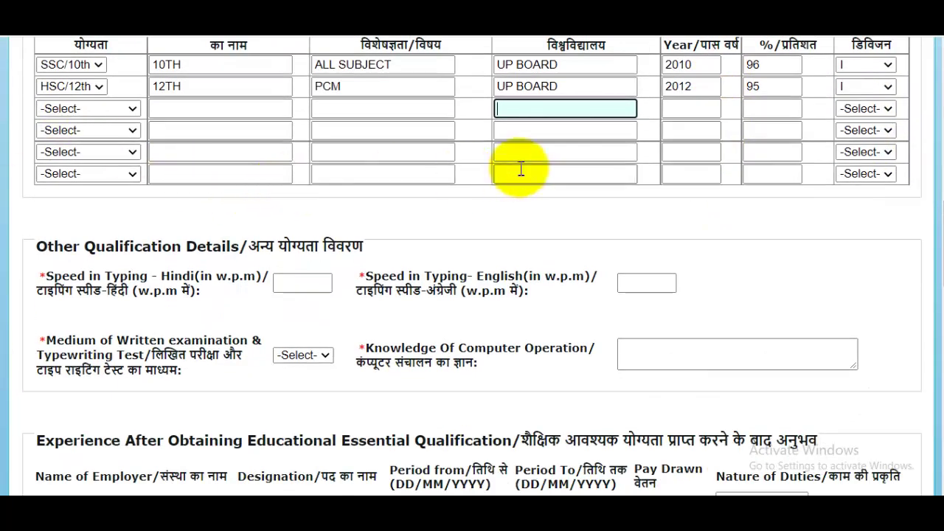
scroll(521, 170, down, 1)
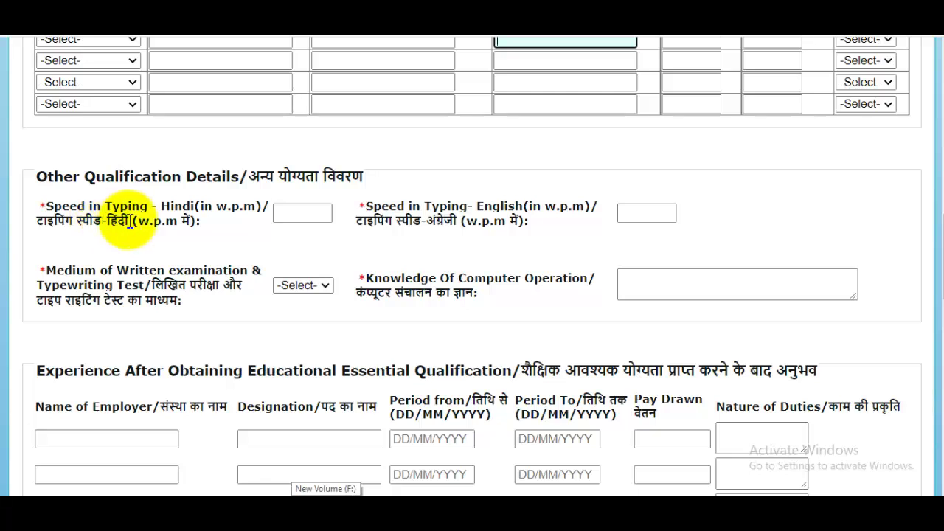
click(308, 214)
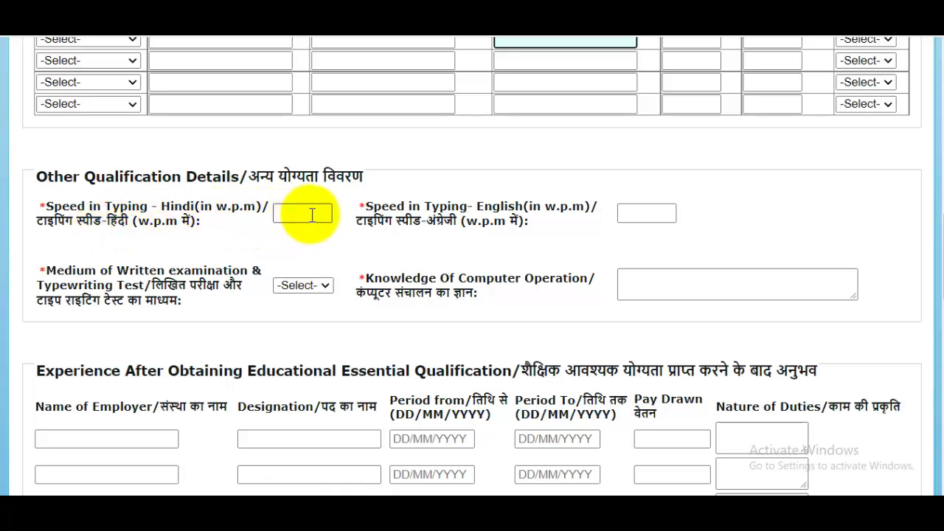
click(312, 214)
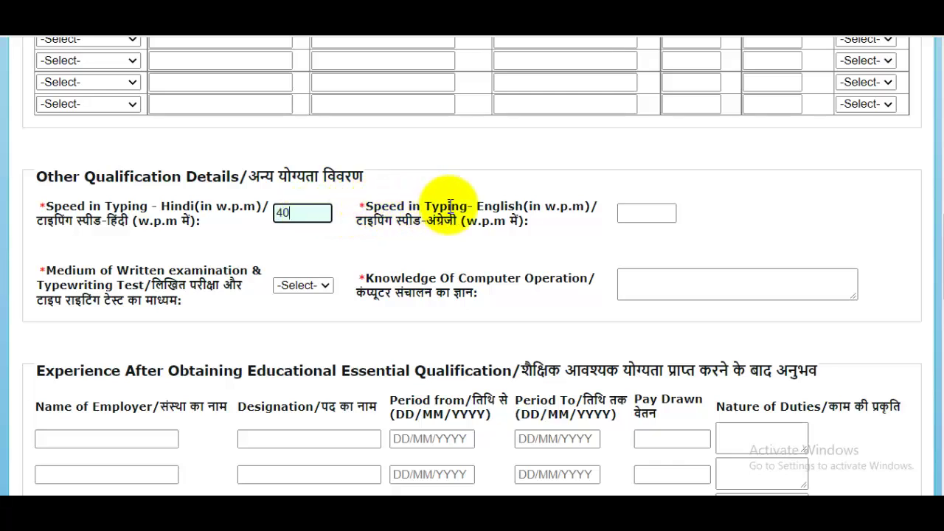
click(654, 213)
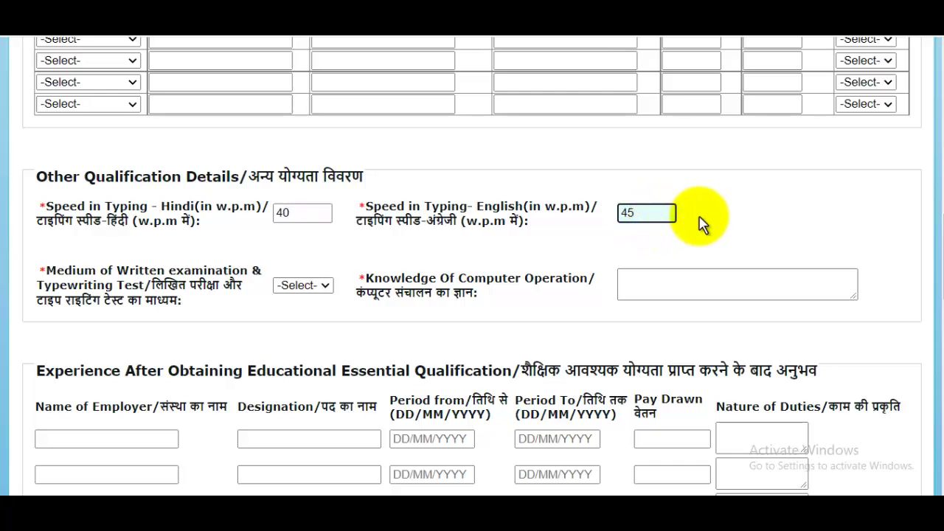
click(596, 205)
Step: Choose English as the examination medium and answer YES for computer knowledge
scroll(598, 206, down, 2)
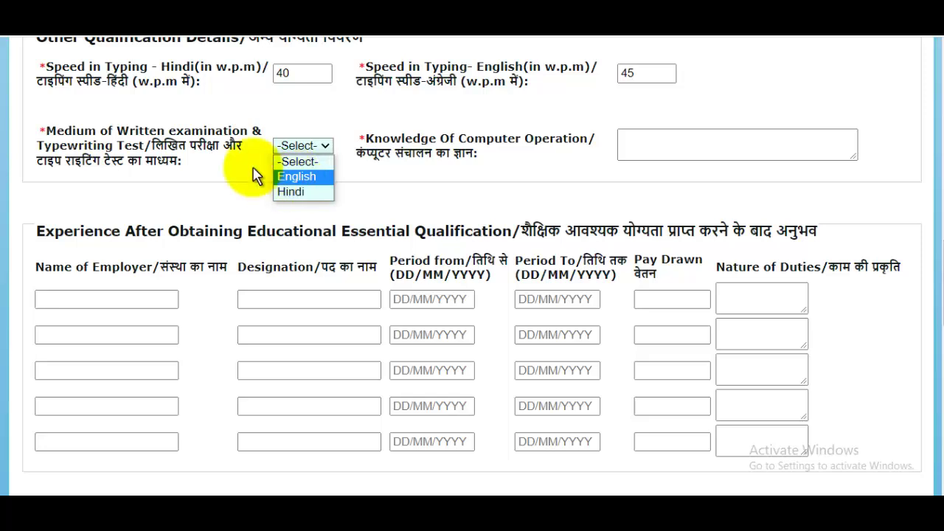
click(298, 177)
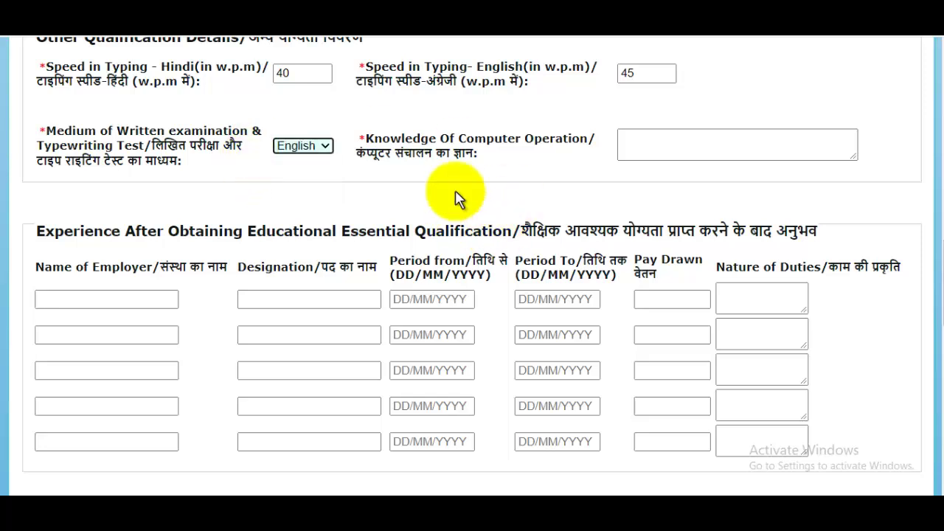
click(654, 148)
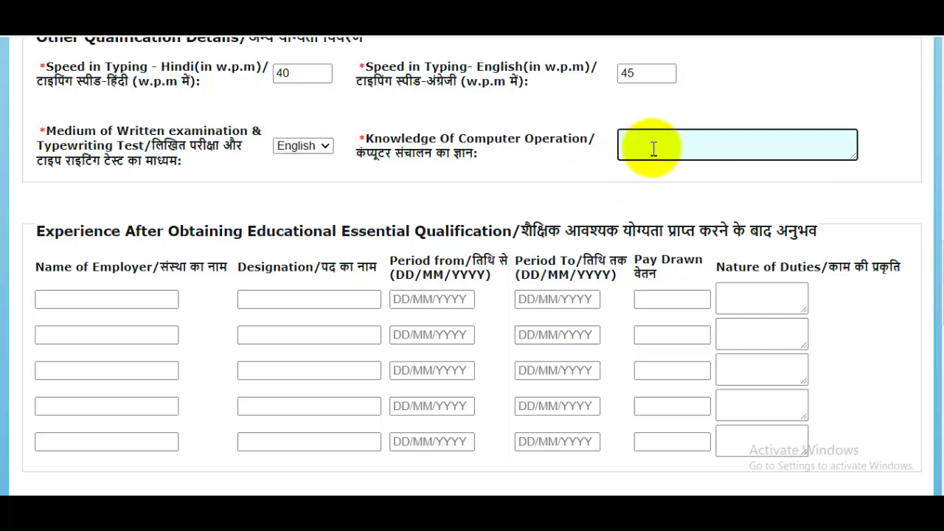
click(790, 69)
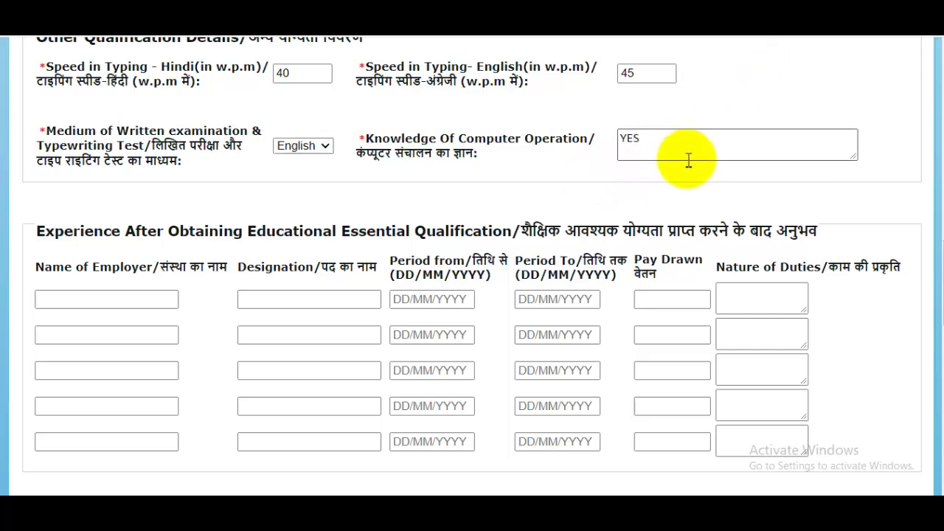
scroll(686, 158, down, 1)
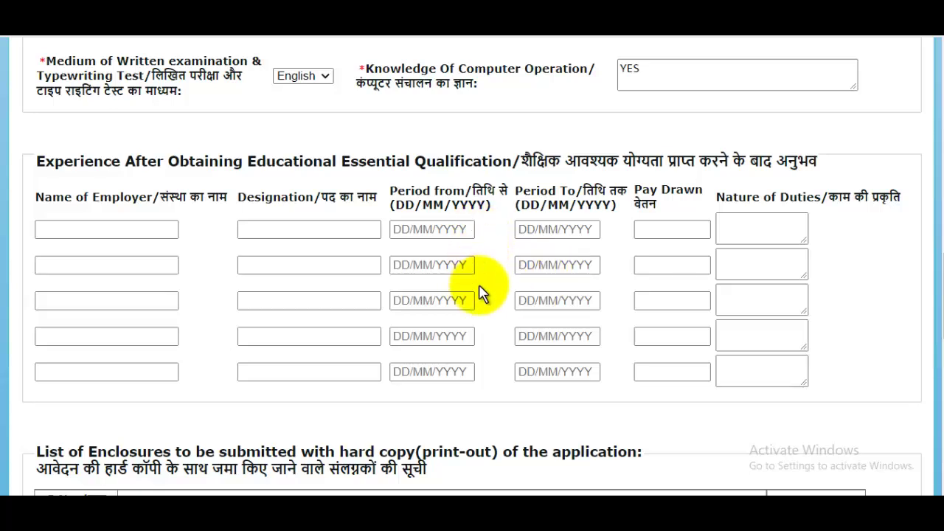
Step: Answer Yes for photograph, birth, education and caste certificates; No for fee receipt and handicapped certificate
scroll(479, 293, down, 2)
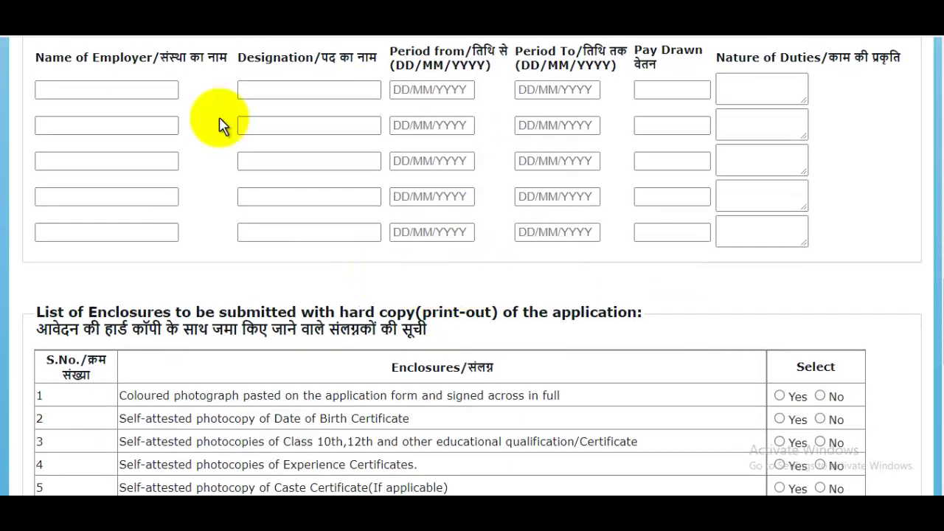
scroll(534, 264, down, 2)
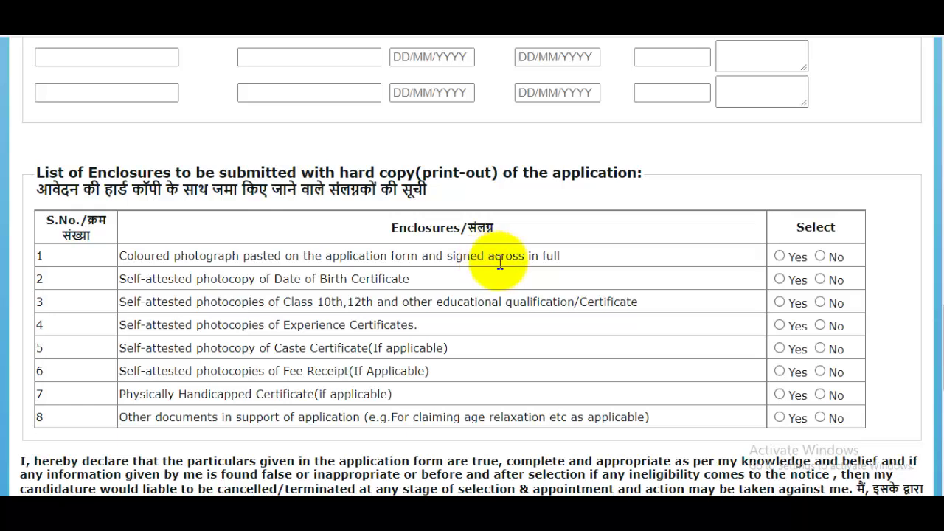
click(780, 257)
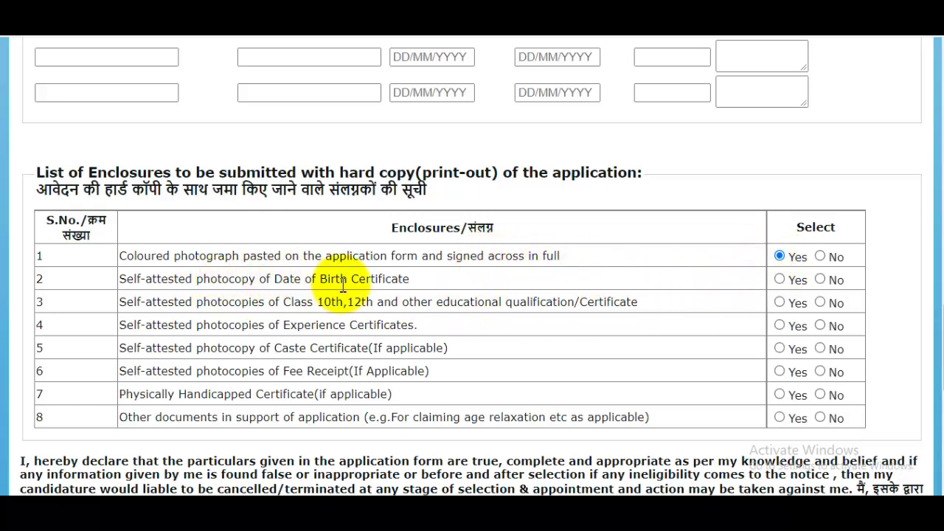
click(779, 280)
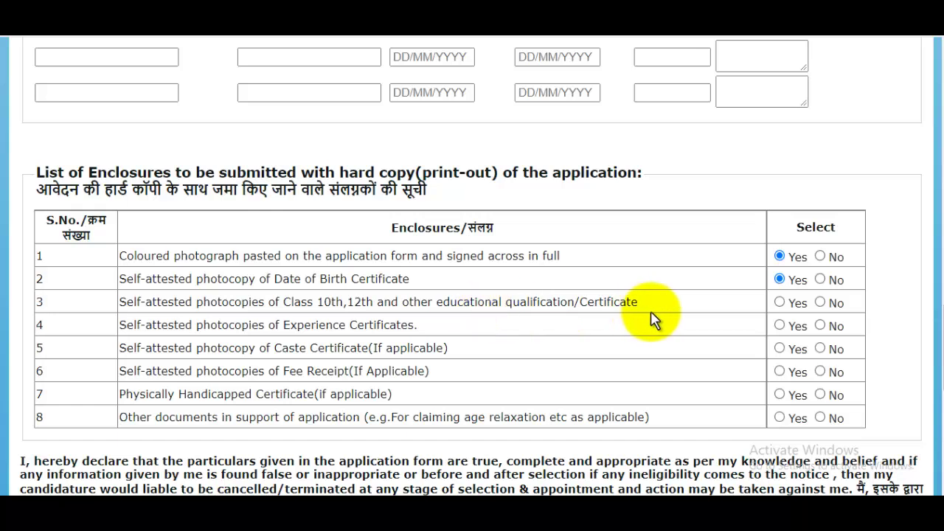
click(781, 304)
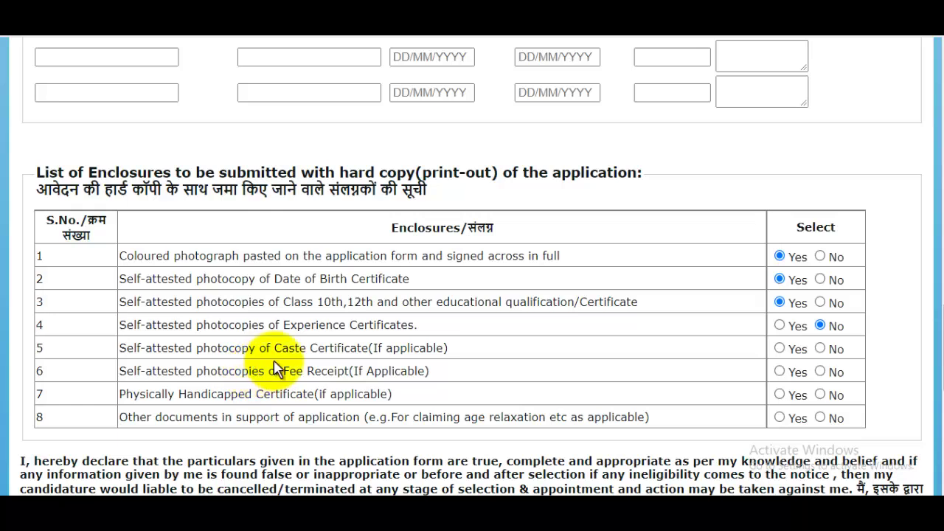
click(781, 350)
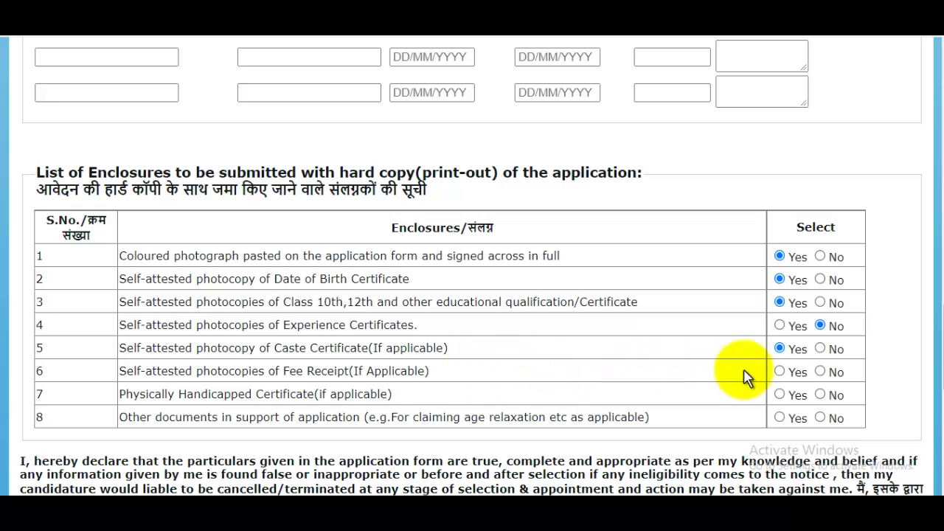
click(820, 371)
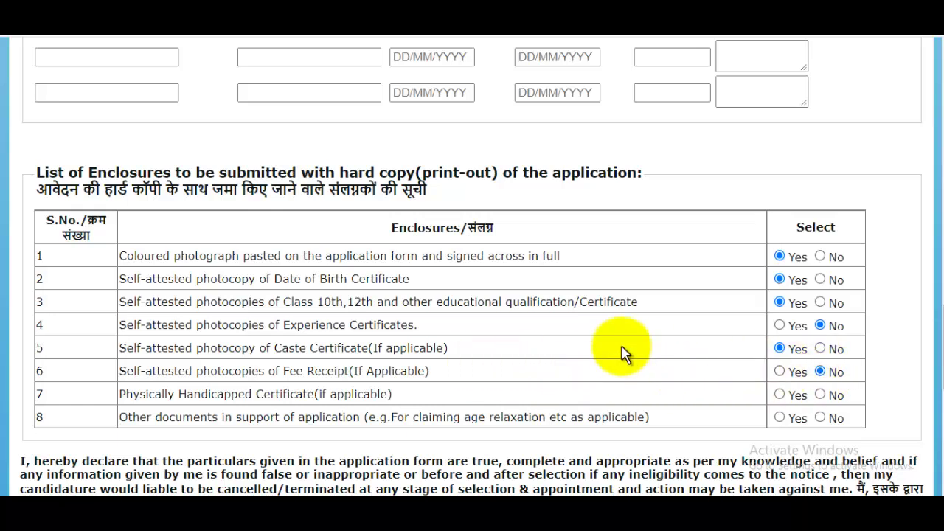
scroll(583, 339, down, 1)
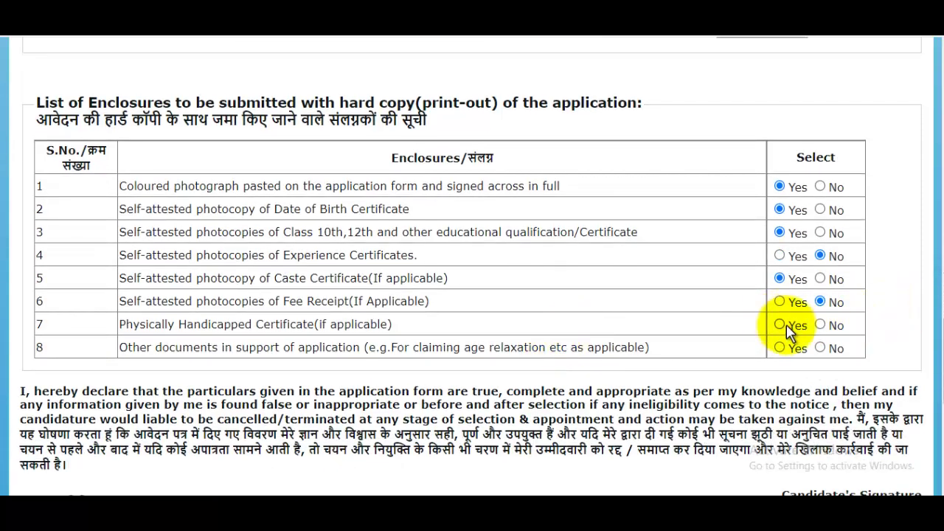
click(820, 325)
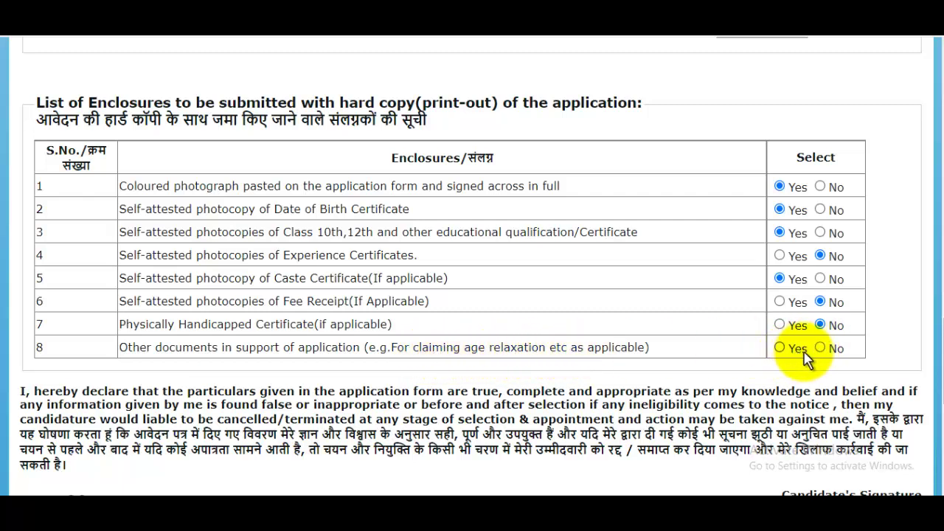
scroll(588, 234, down, 4)
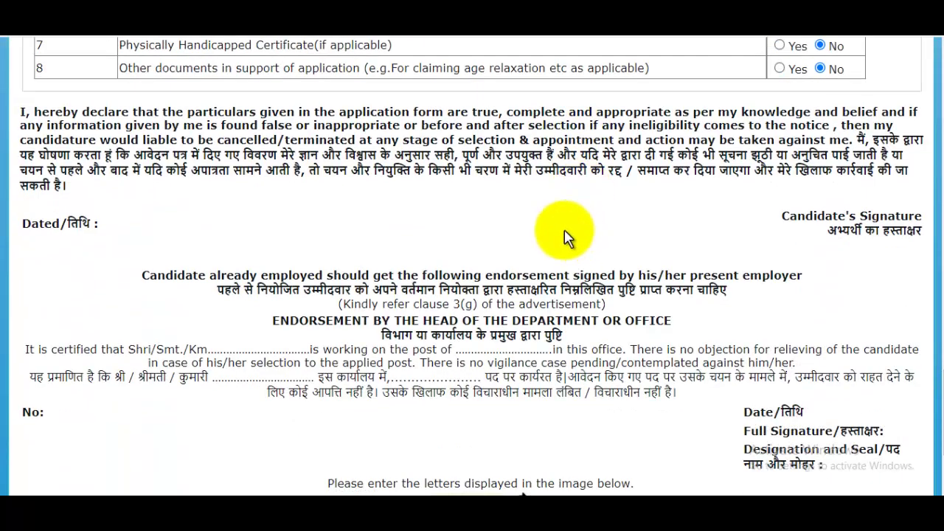
Step: Enter the CAPTCHA code and continue via 'Upload Documents & Final Submit'
scroll(568, 229, down, 1)
scroll(568, 229, down, 2)
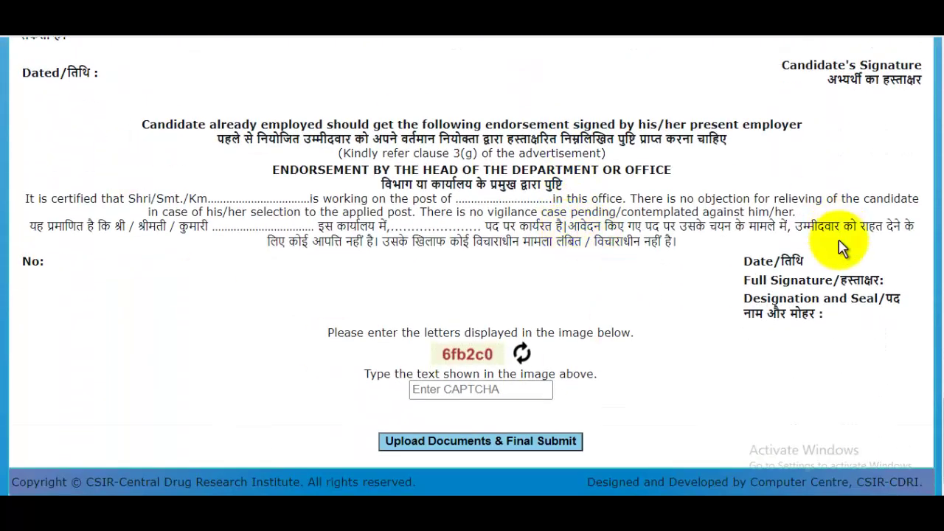
scroll(708, 227, up, 5)
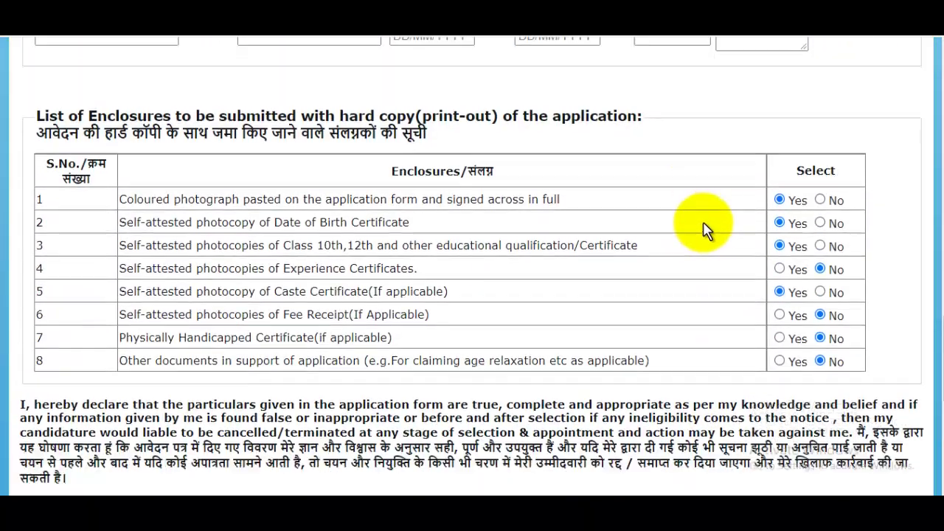
scroll(704, 228, down, 5)
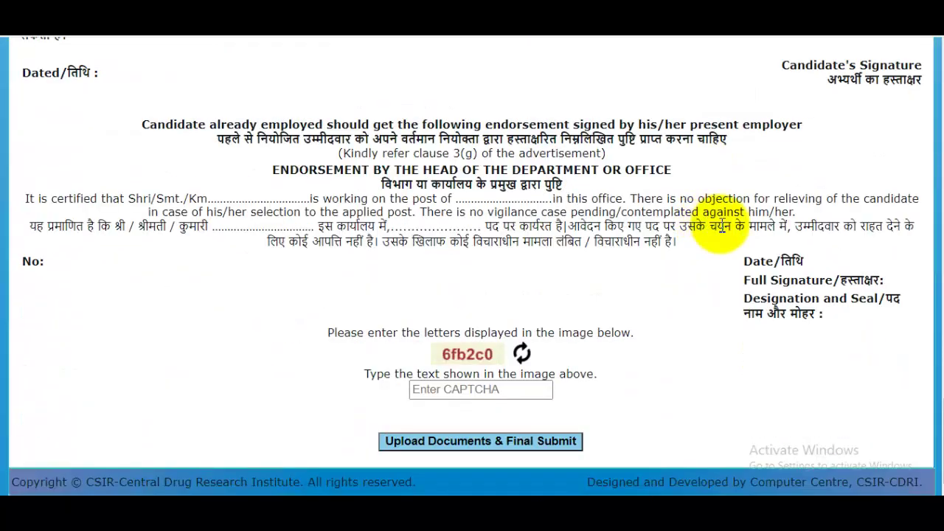
click(480, 389)
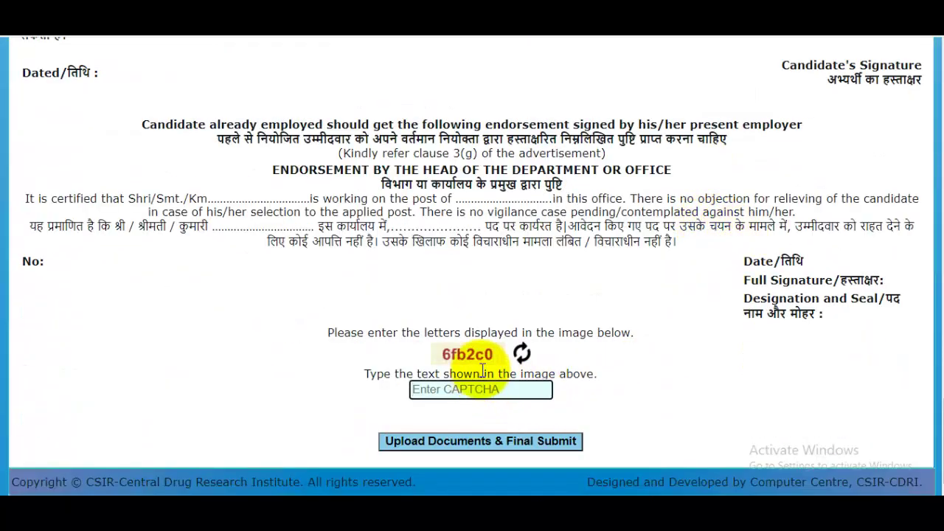
click(476, 441)
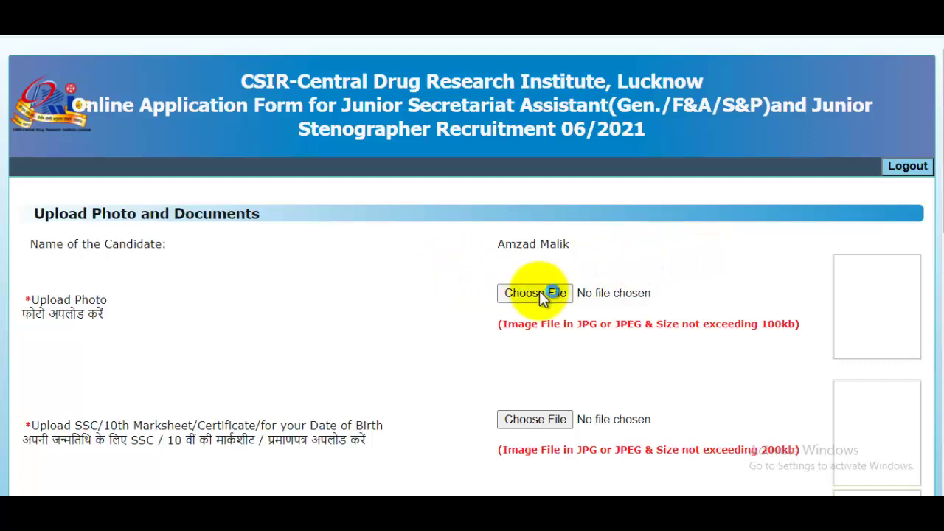
click(628, 297)
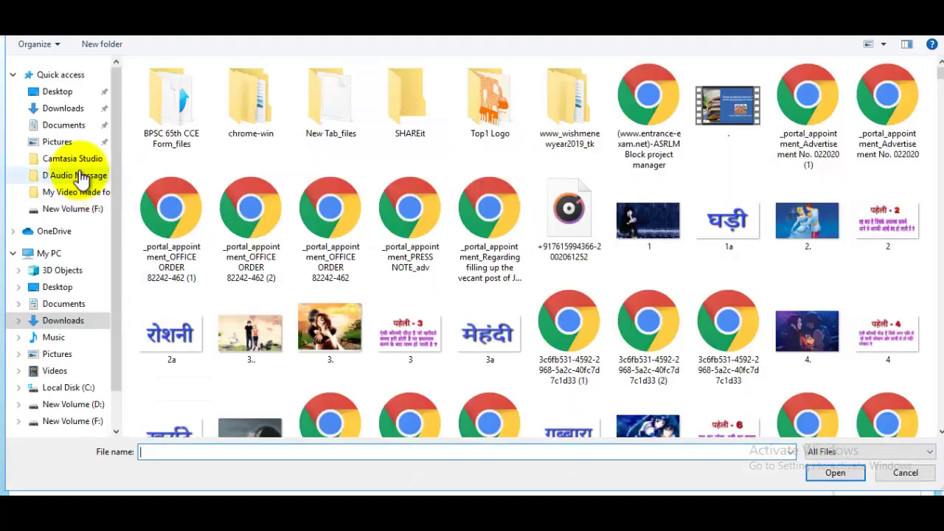
click(62, 144)
click(887, 190)
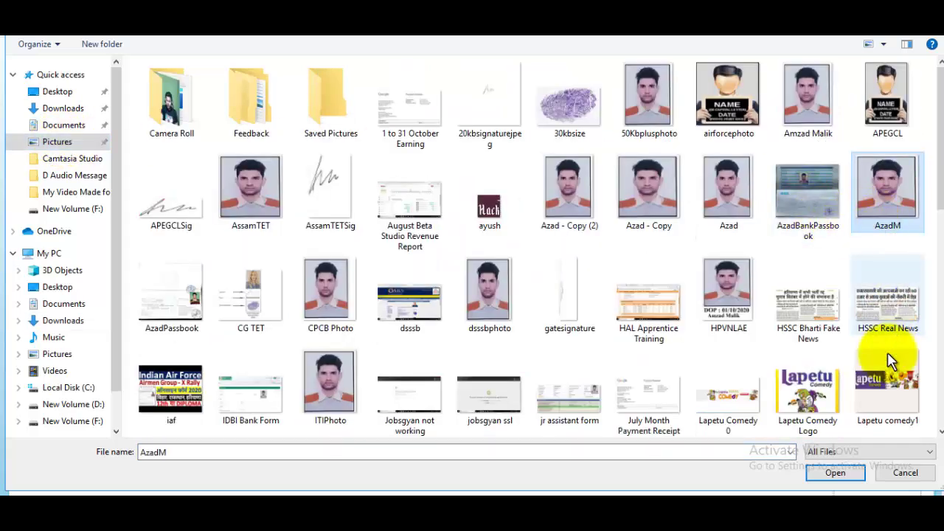
click(836, 473)
Step: Attach MarkSheet.jpg as the 10th marksheet
scroll(839, 249, down, 2)
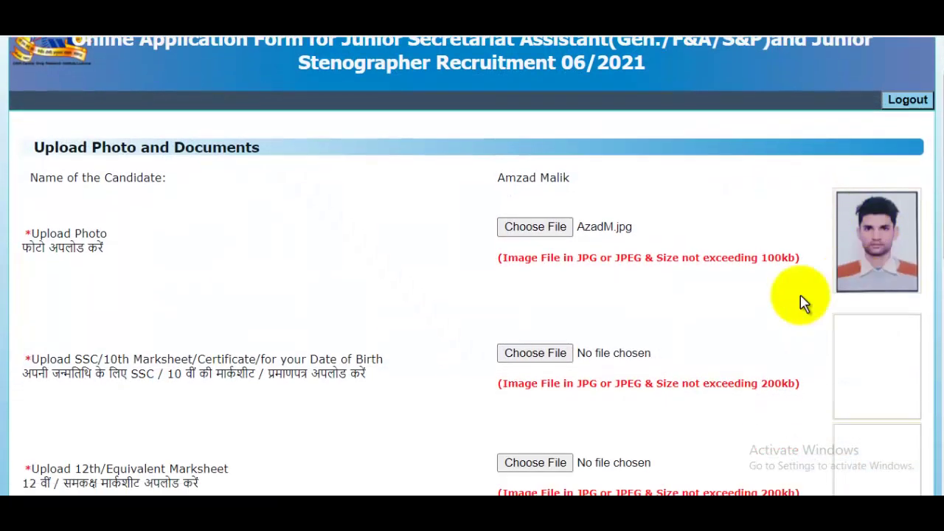
scroll(166, 265, down, 1)
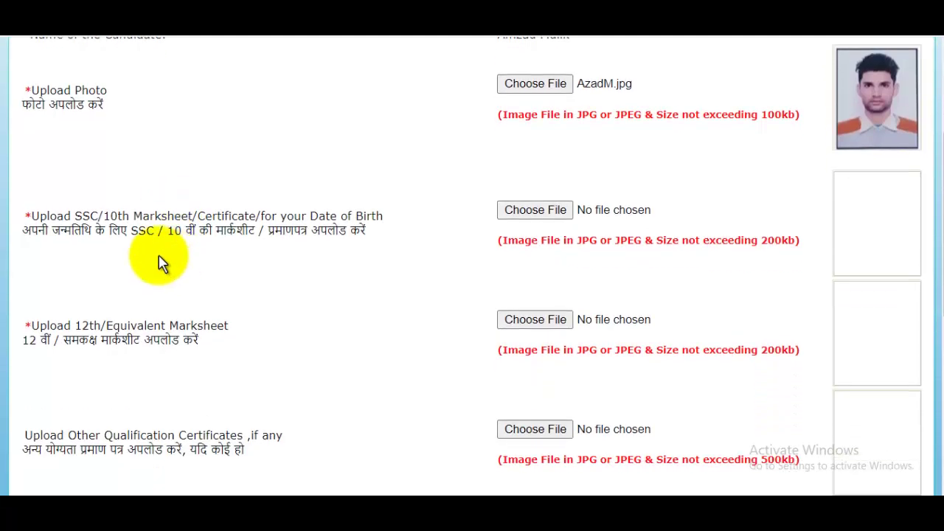
click(520, 210)
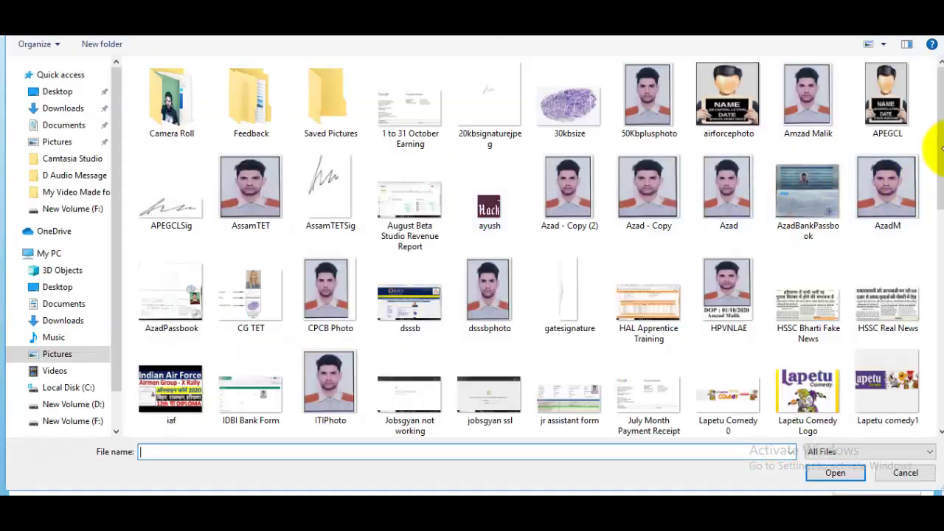
drag(942, 131, 931, 238)
click(332, 186)
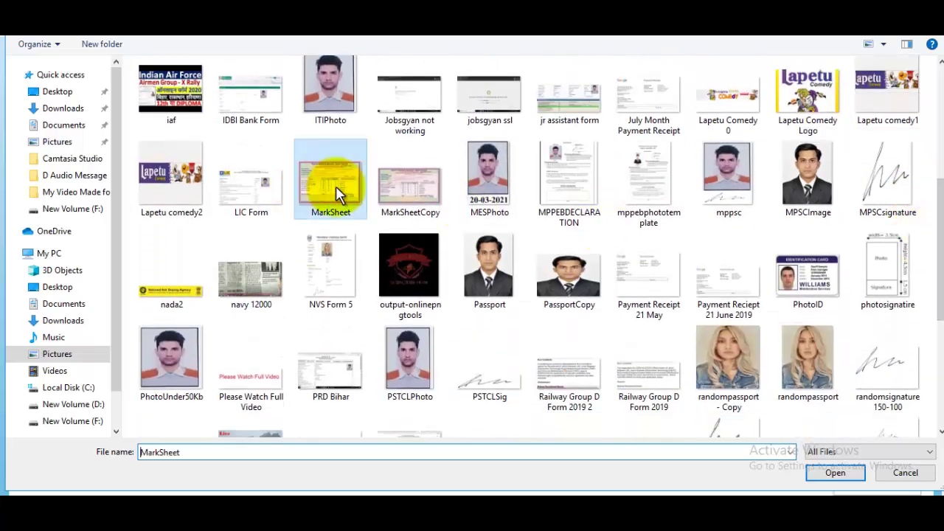
click(835, 472)
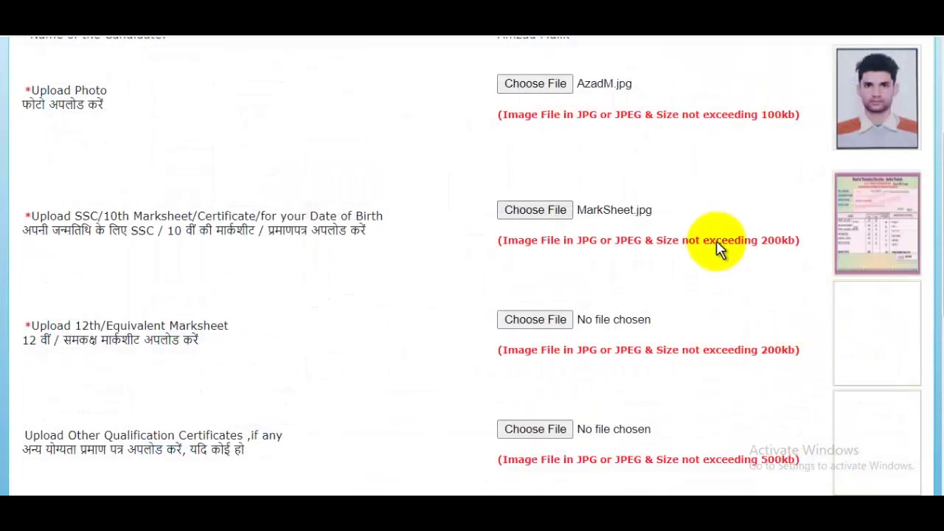
Step: Enter the CAPTCHA code and submit the uploaded documents
scroll(664, 258, down, 1)
scroll(281, 205, down, 1)
scroll(453, 206, down, 1)
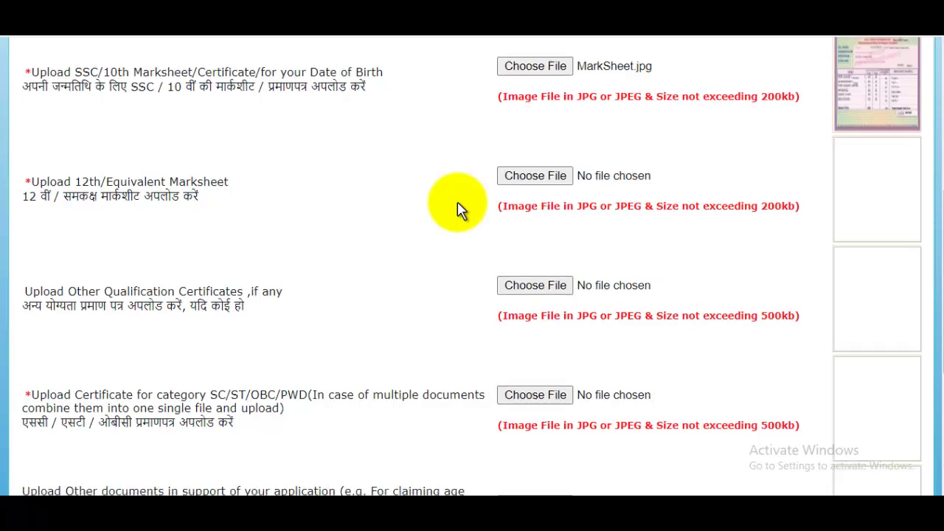
scroll(318, 302, down, 1)
scroll(297, 302, down, 2)
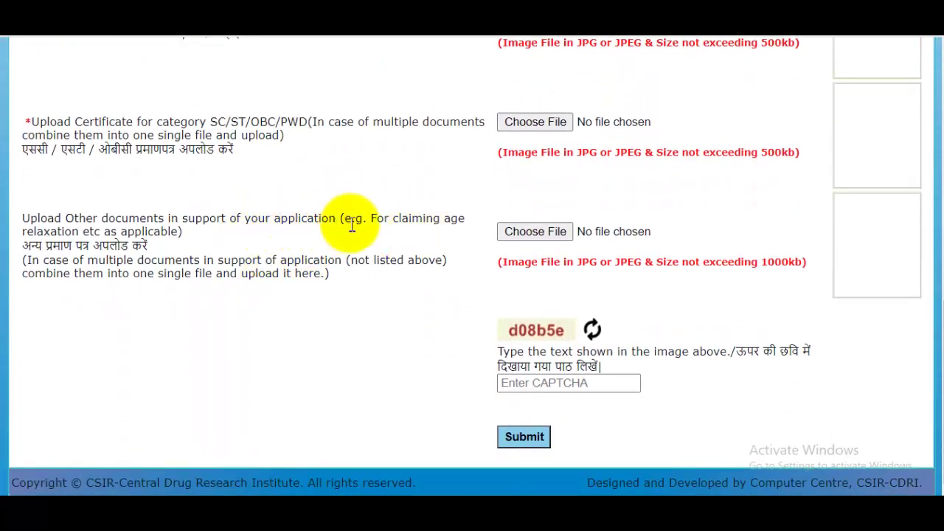
scroll(653, 236, up, 6)
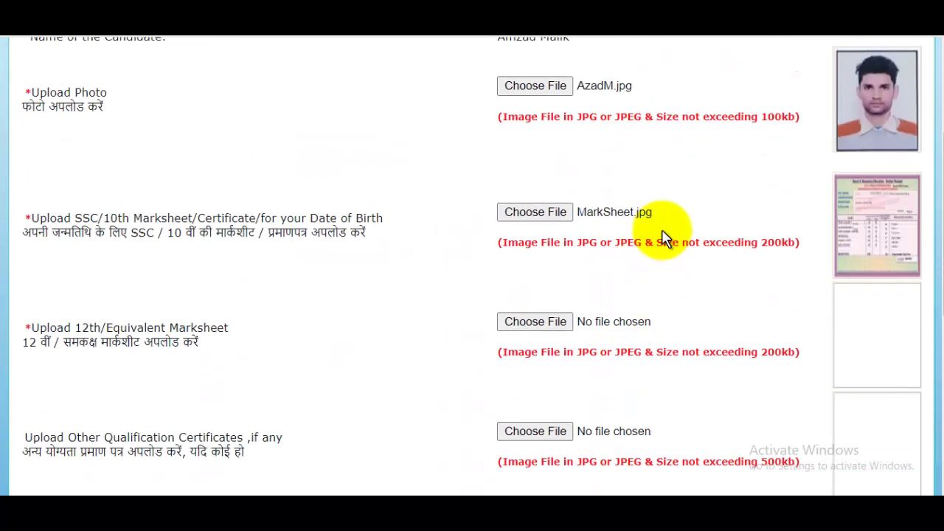
scroll(662, 236, up, 3)
scroll(664, 236, down, 7)
click(564, 383)
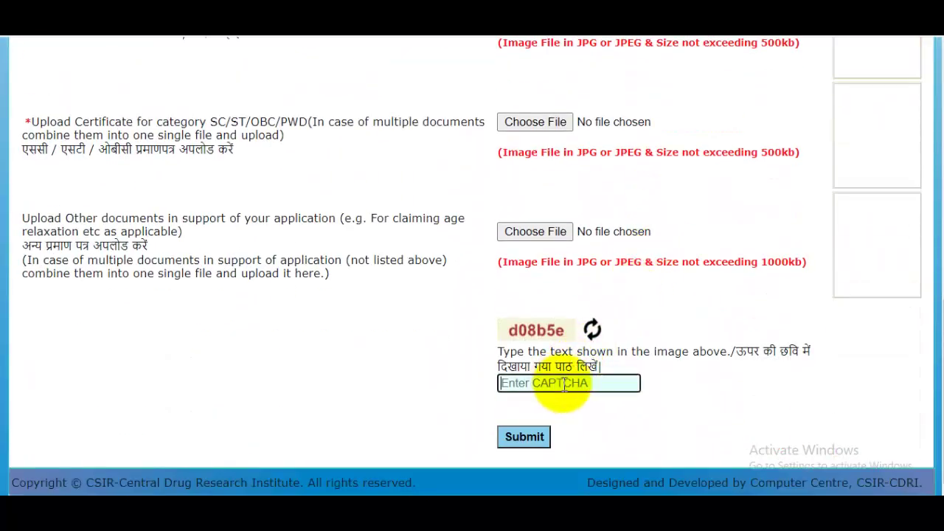
click(525, 437)
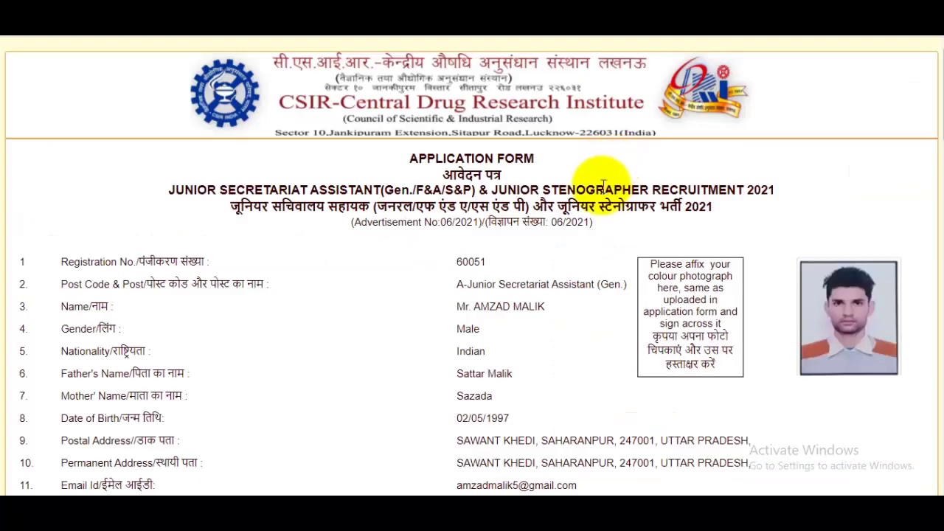
Step: Print the application form to Save as PDF with the file name CSIR
scroll(602, 189, down, 15)
scroll(603, 193, down, 5)
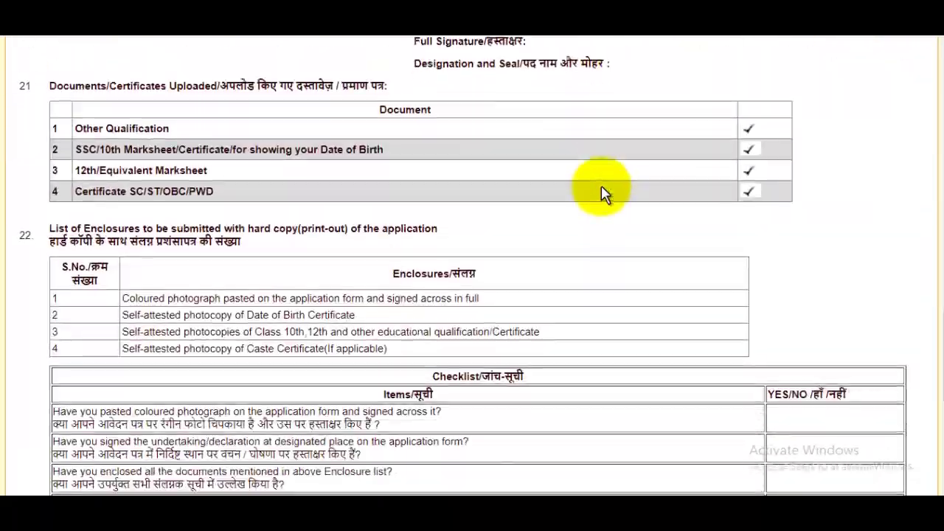
scroll(602, 194, up, 7)
scroll(603, 196, down, 7)
scroll(602, 198, down, 6)
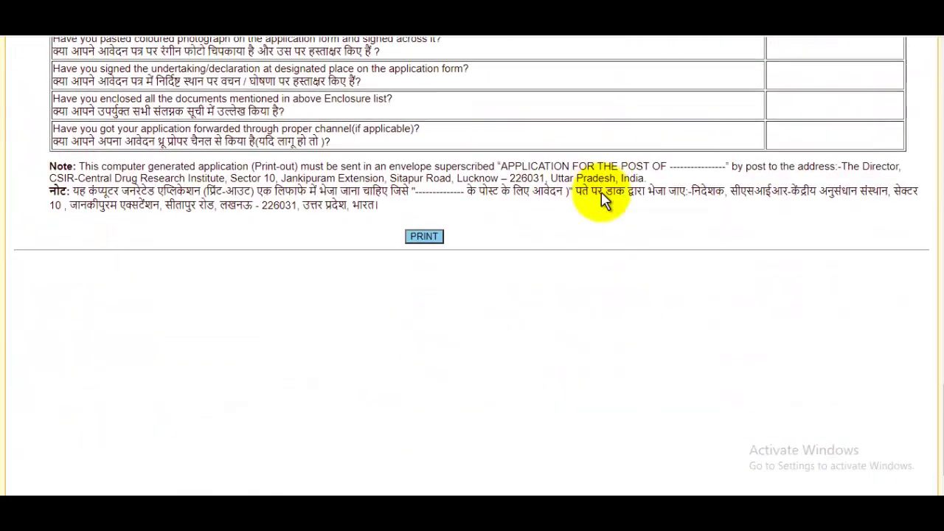
click(433, 197)
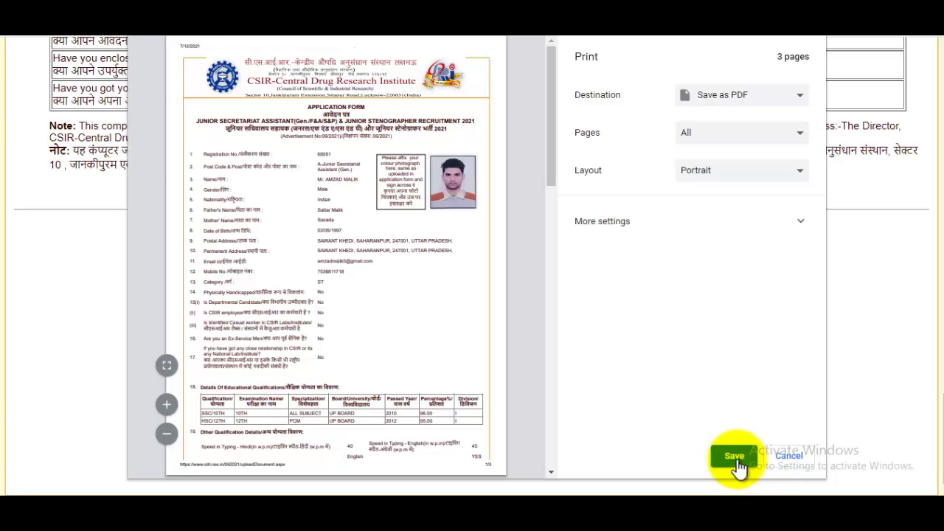
click(735, 457)
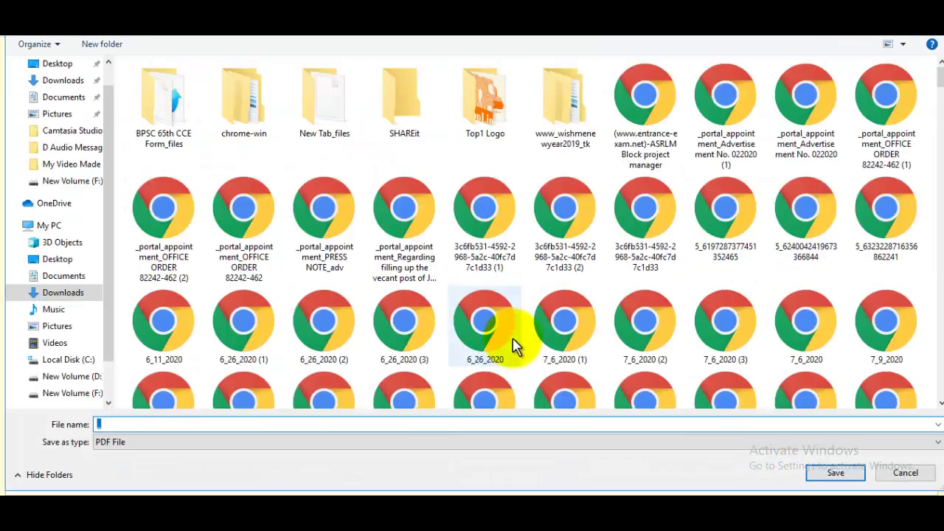
text(CSIR)
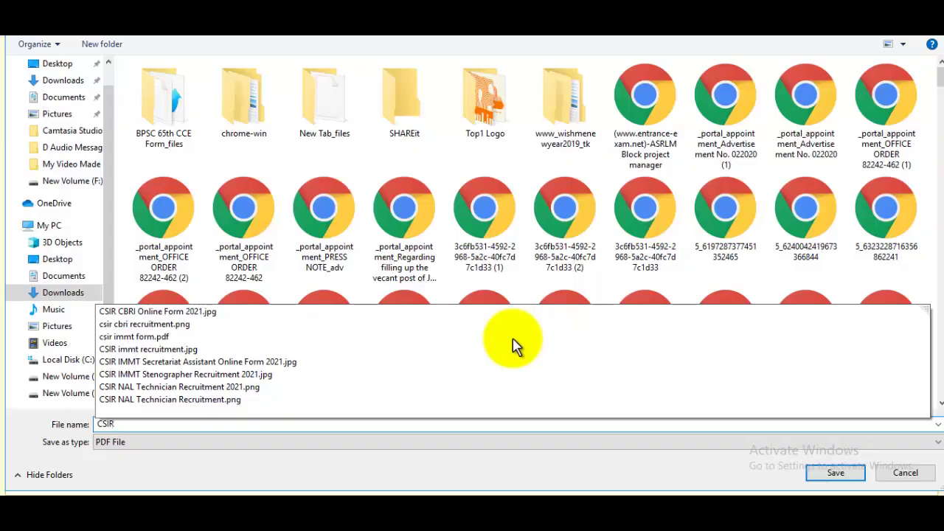
key(Return)
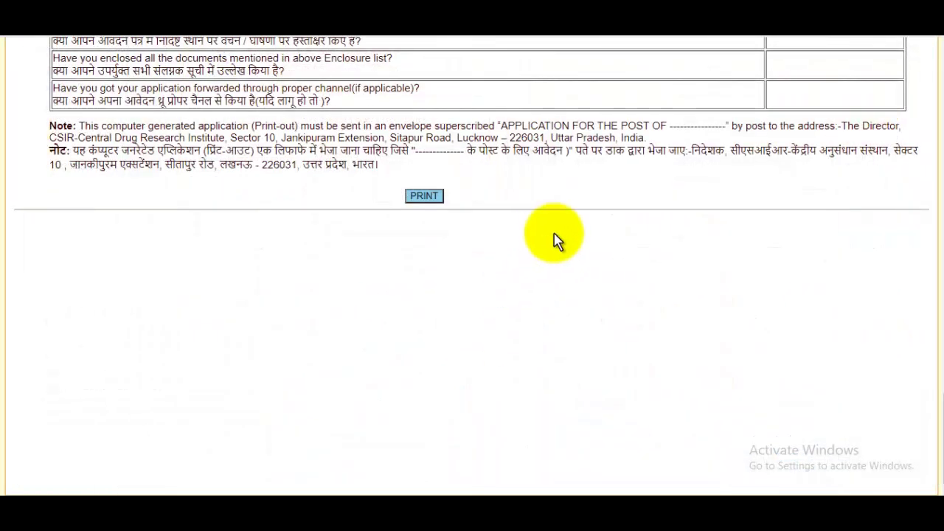
Step: Select the postal address text in the printout's Hindi note, then switch to the Asstt advertisement PDF
scroll(569, 230, up, 1)
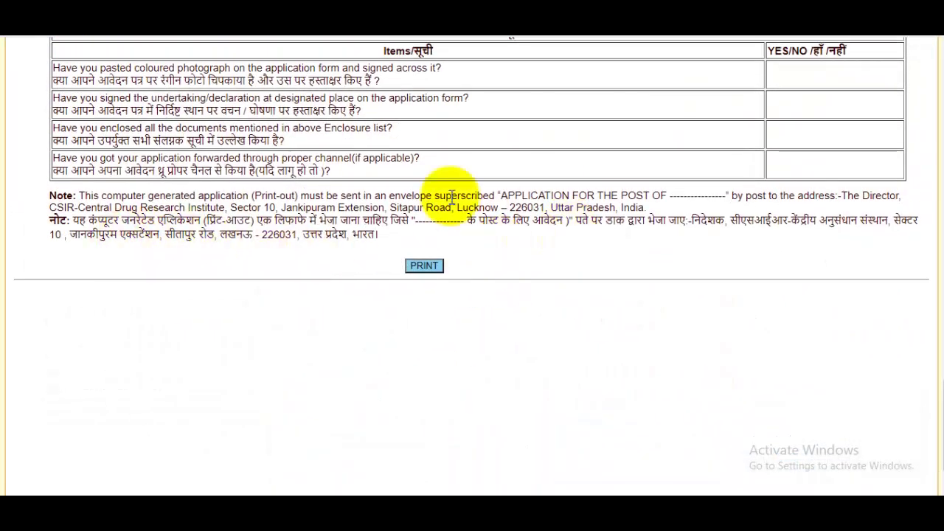
scroll(531, 292, up, 1)
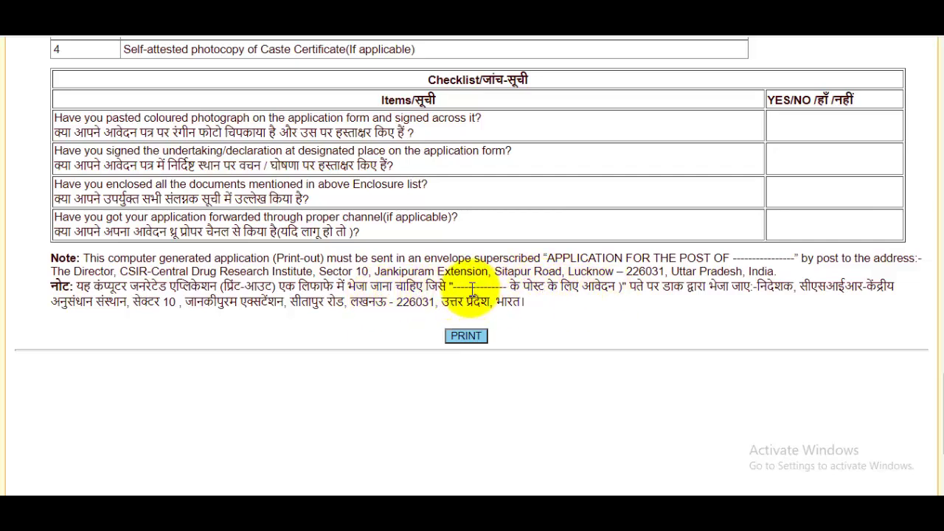
drag(462, 287, 495, 287)
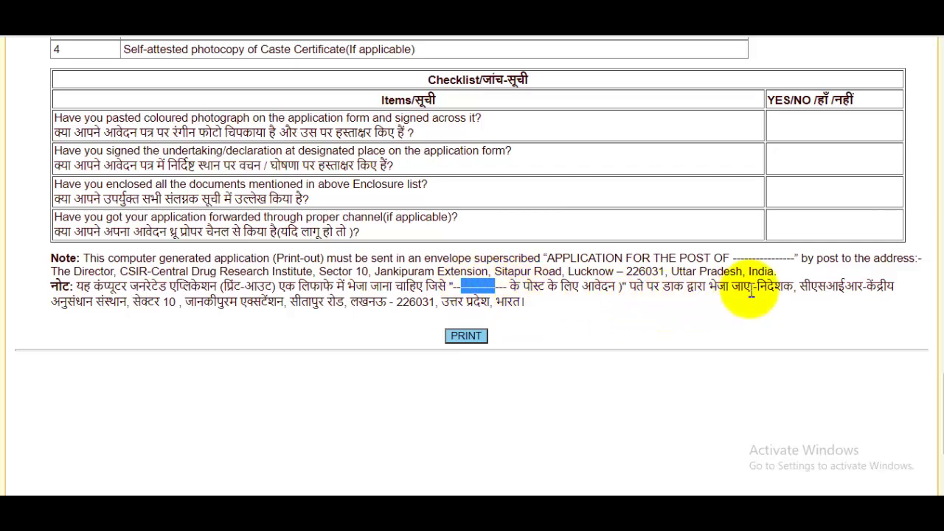
drag(757, 288, 532, 302)
click(546, 10)
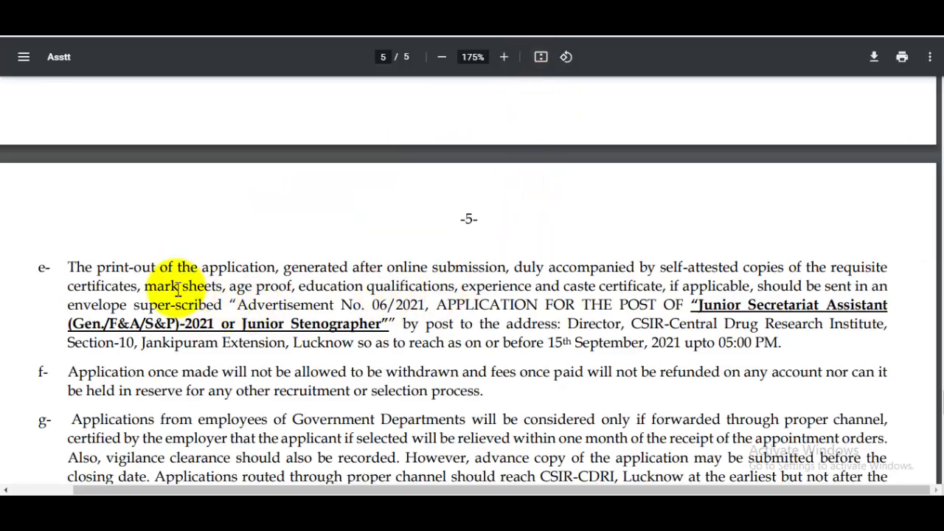
Step: Highlight and clear item e- on page 5, then scroll back to page 1
drag(100, 272, 638, 319)
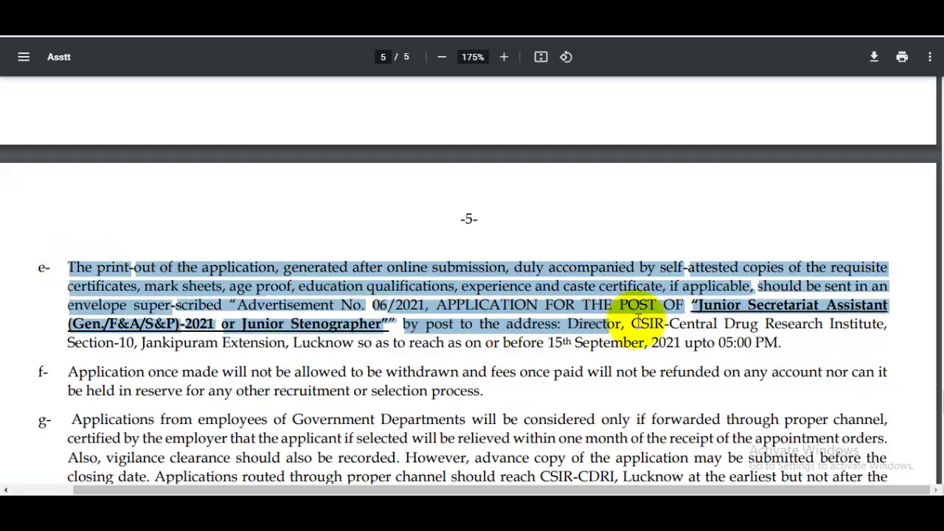
click(653, 321)
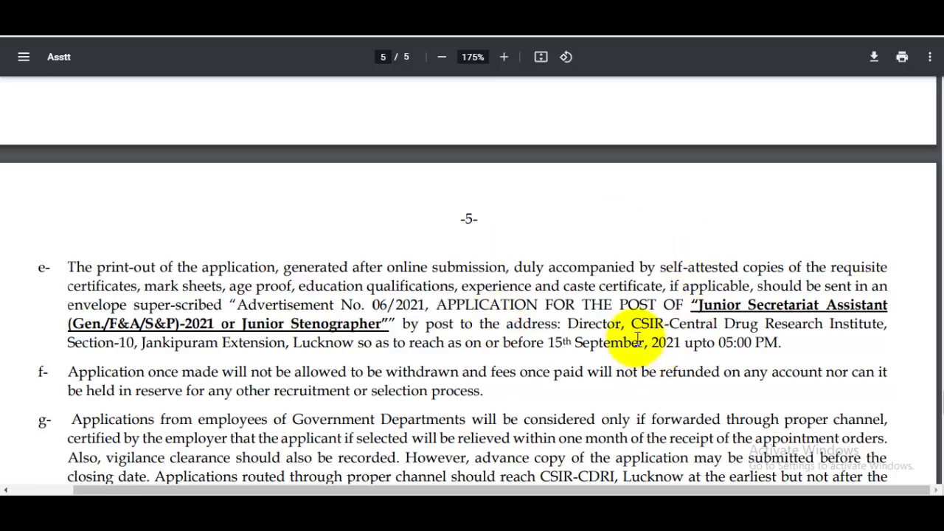
scroll(638, 330, down, 2)
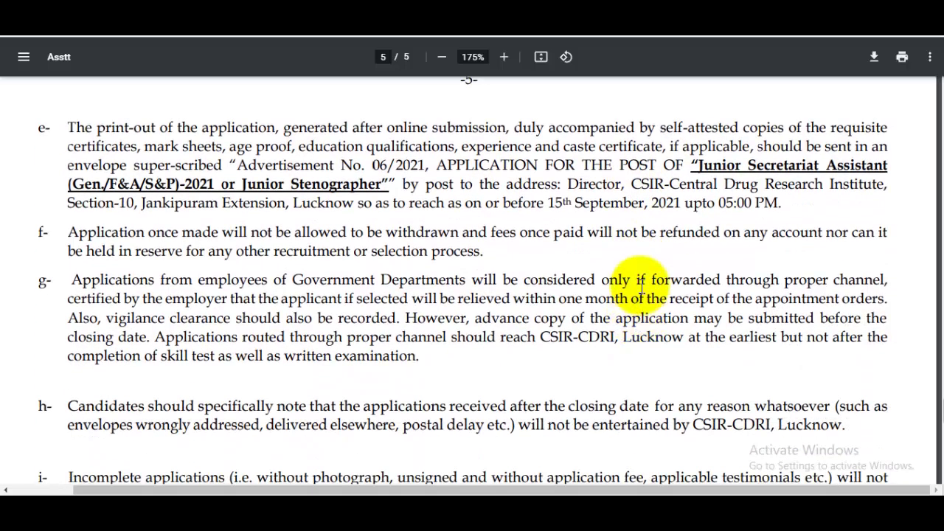
scroll(647, 275, up, 3)
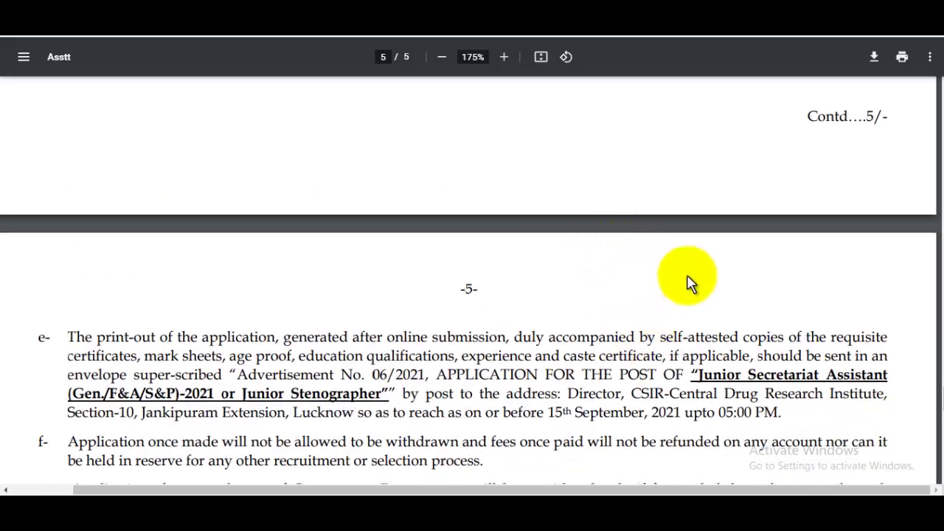
drag(937, 395, 932, 101)
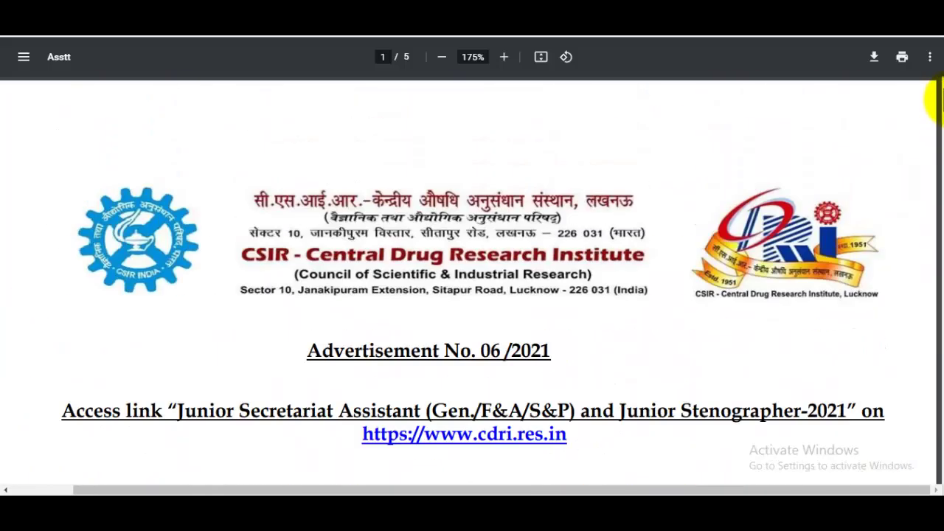